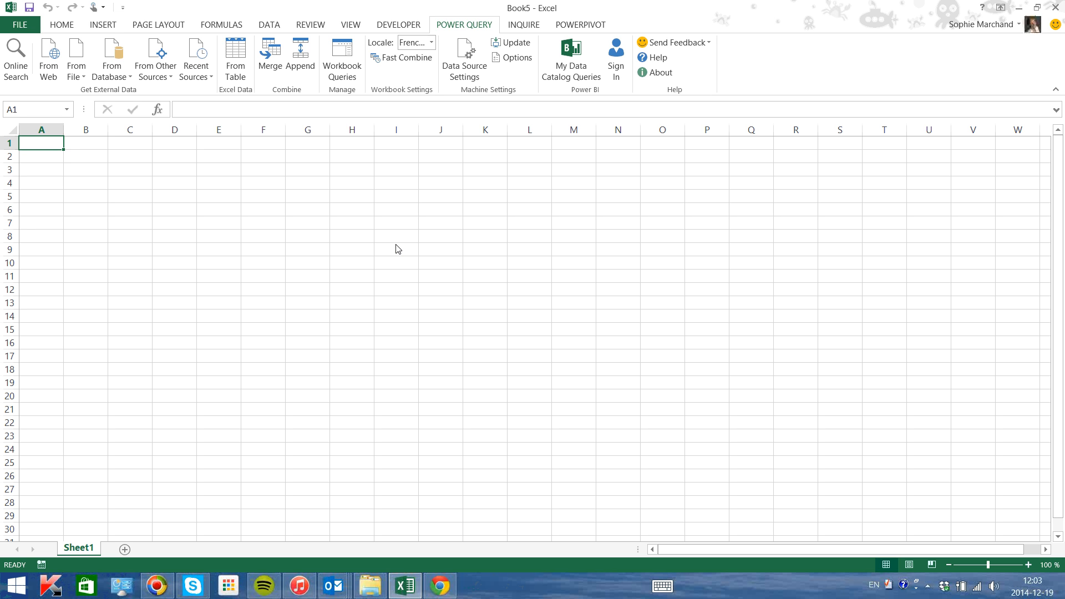
Import the Excel workbook Mois1 from the Ventes mensuelles folder and open its Mois1 sheet for editing as a query
{"action": "left_click", "coordinate": [76, 66]}
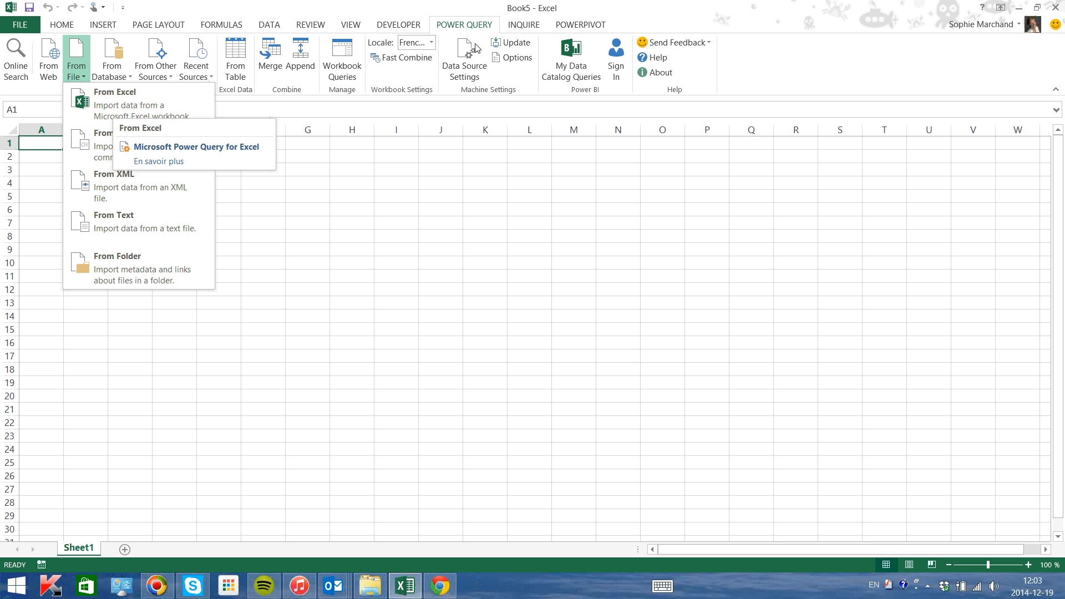
{"action": "left_click", "coordinate": [116, 108]}
{"action": "left_click", "coordinate": [257, 153]}
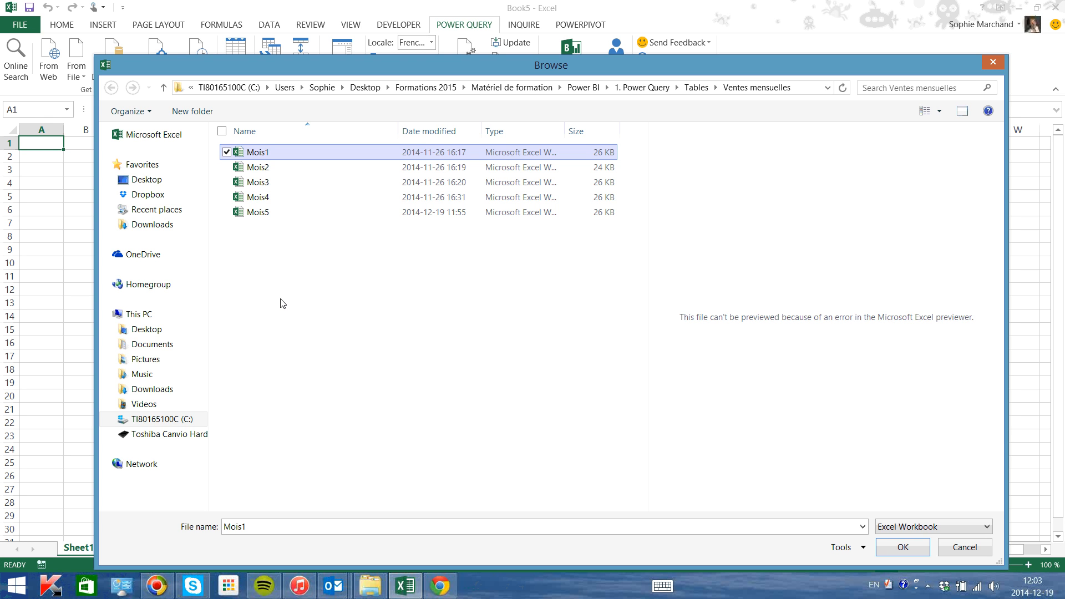
{"action": "double_click", "coordinate": [257, 156]}
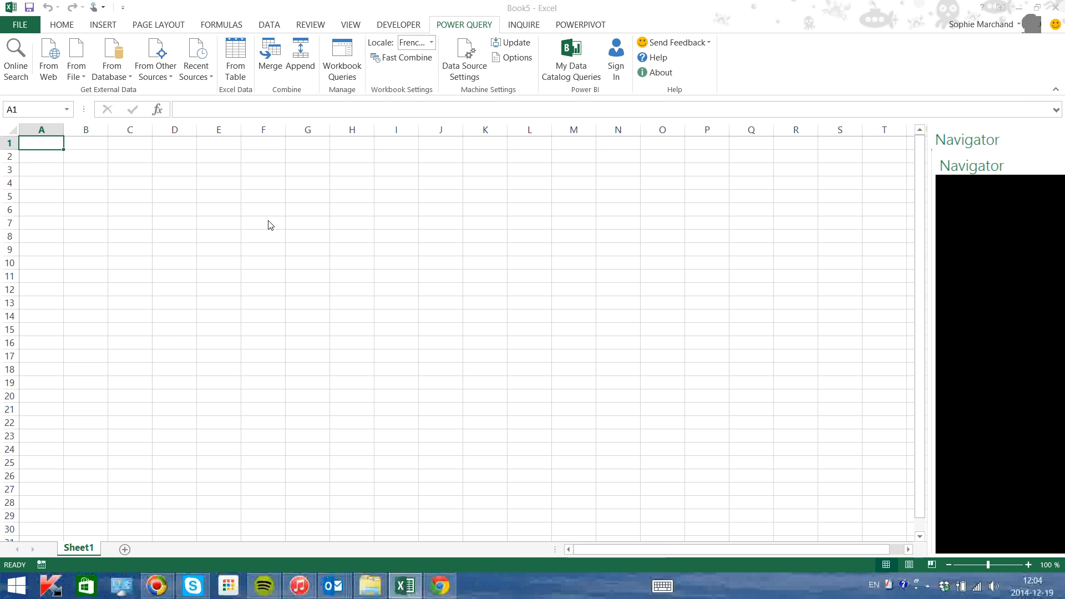
{"action": "right_click", "coordinate": [894, 198]}
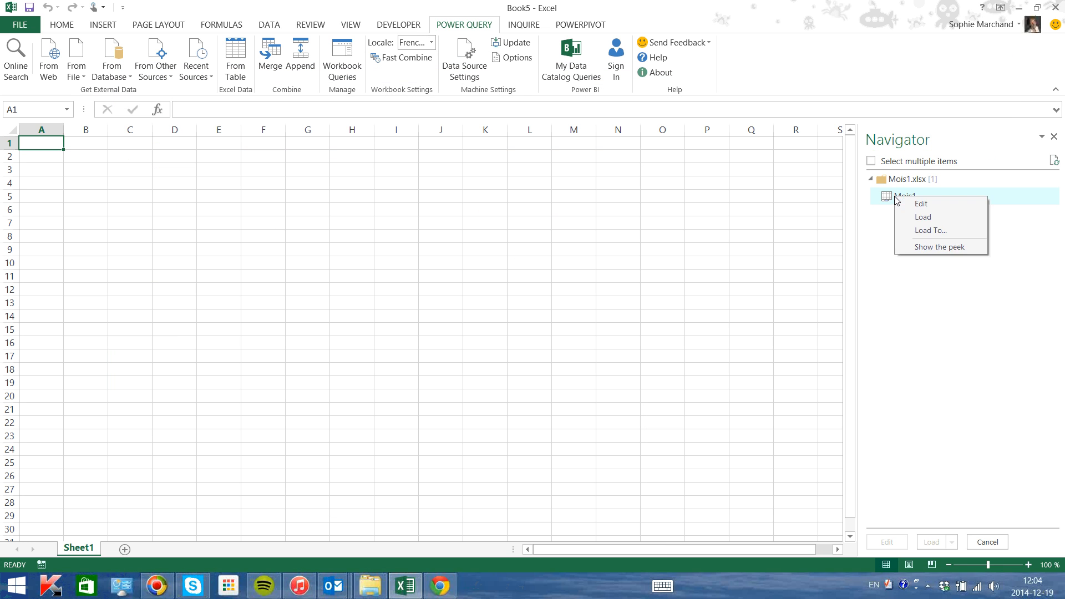
{"action": "left_click", "coordinate": [903, 206]}
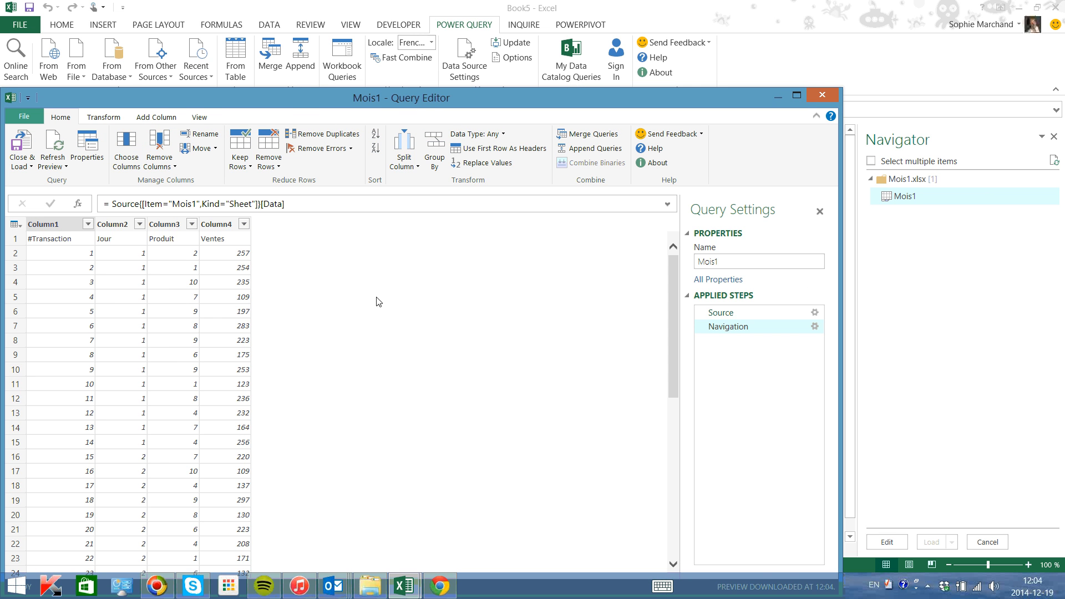
Promote the first row of the Mois1 query to column headers
{"action": "left_click_drag", "start_coordinate": [291, 98], "coordinate": [314, 68]}
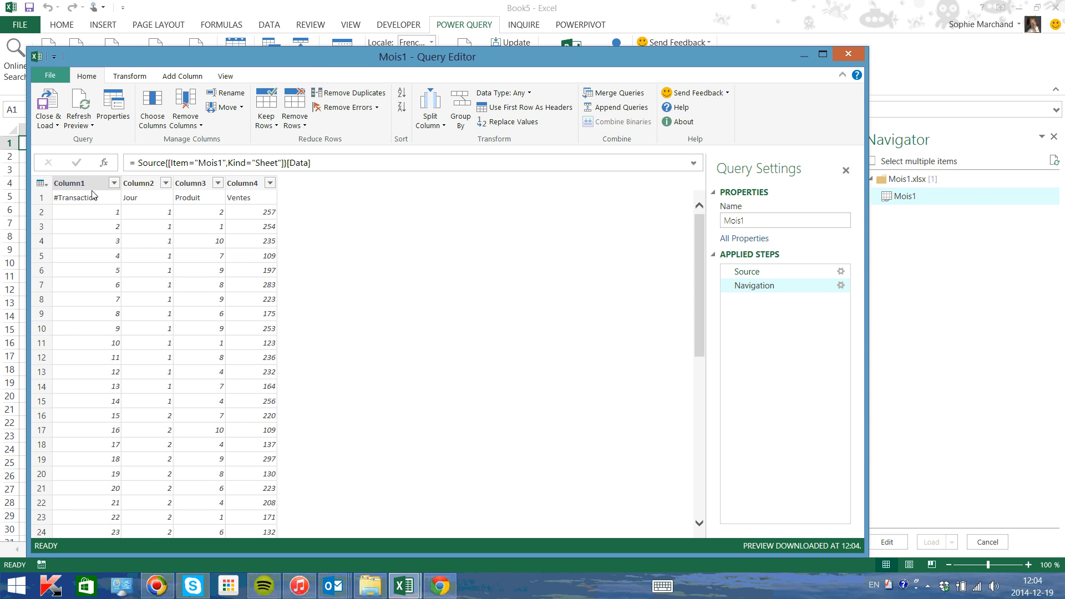
{"action": "left_click", "coordinate": [49, 184]}
{"action": "left_click", "coordinate": [53, 200]}
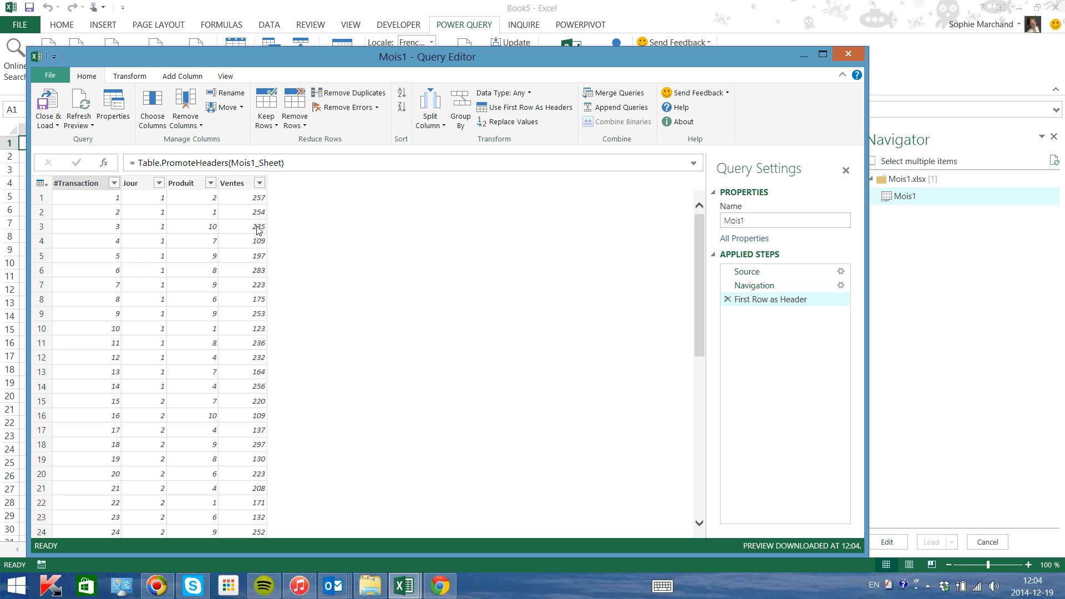
In the query's advanced code, insert an outer "let" with the line "FonctionPerso=(FolderPath,SheetName)=>" above the existing let block
{"action": "left_click", "coordinate": [226, 78]}
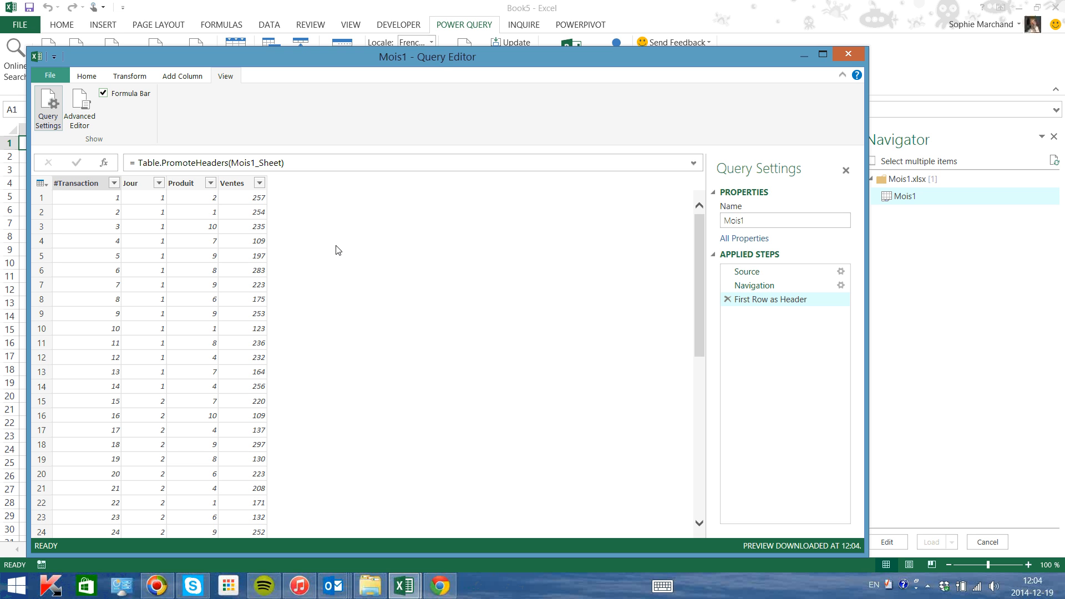
{"action": "left_click", "coordinate": [79, 108]}
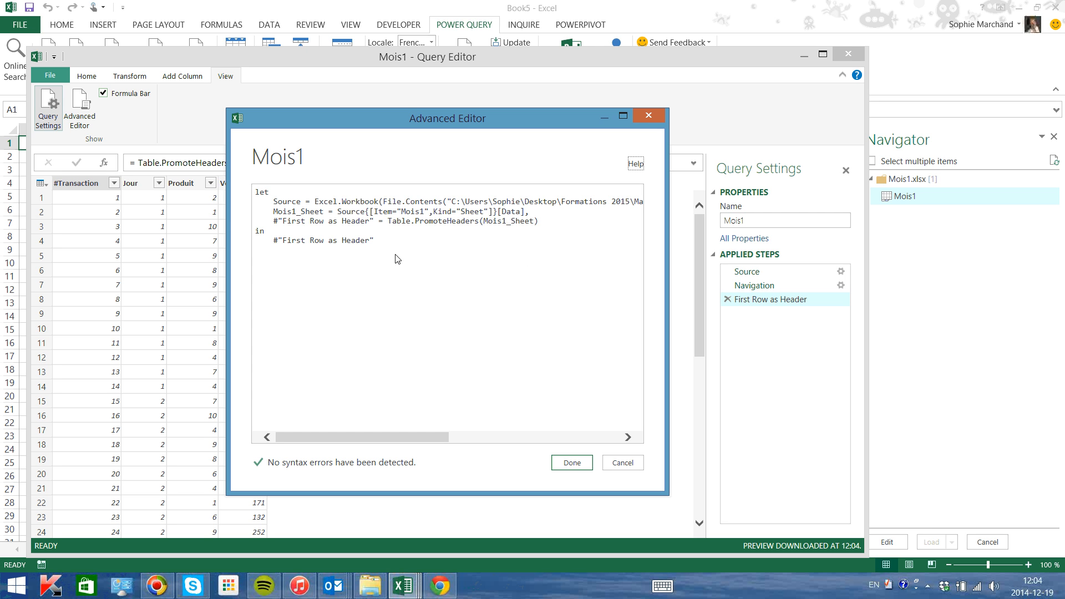
{"action": "left_click", "coordinate": [257, 194]}
{"action": "key", "text": "Return"}
{"action": "type", "text": "let"}
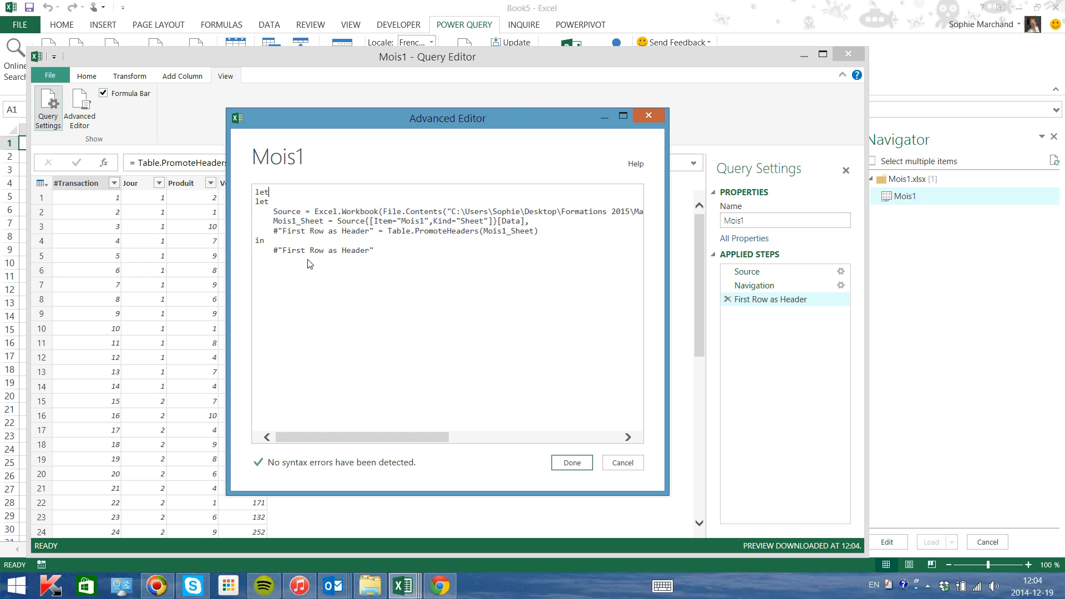
{"action": "key", "text": "Return"}
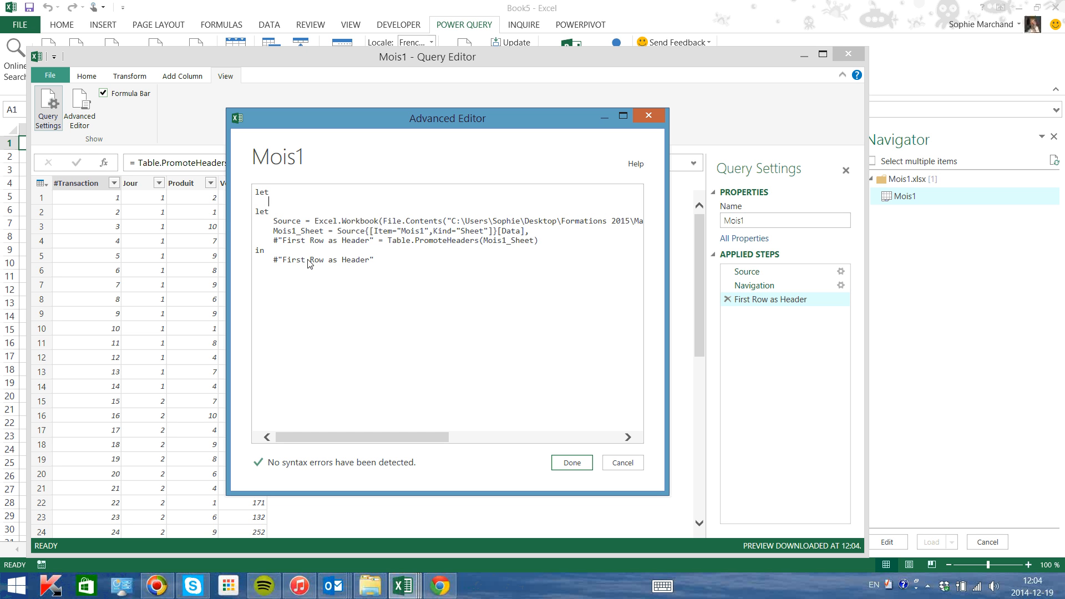
{"action": "type", "text": "FonctionPerso=(FolderPath,SheetName)"}
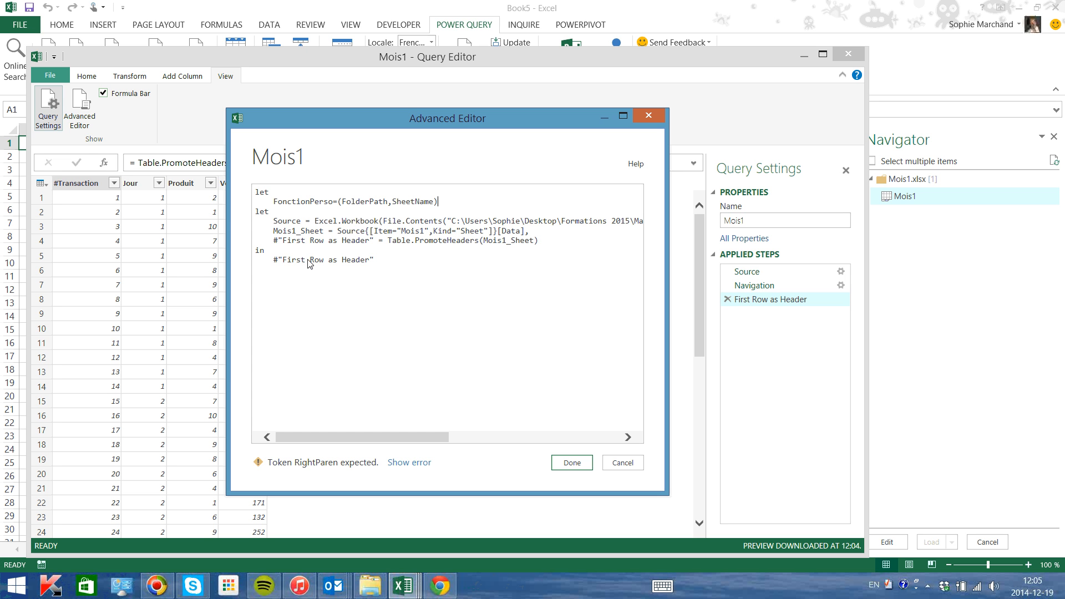
{"action": "type", "text": "=>"}
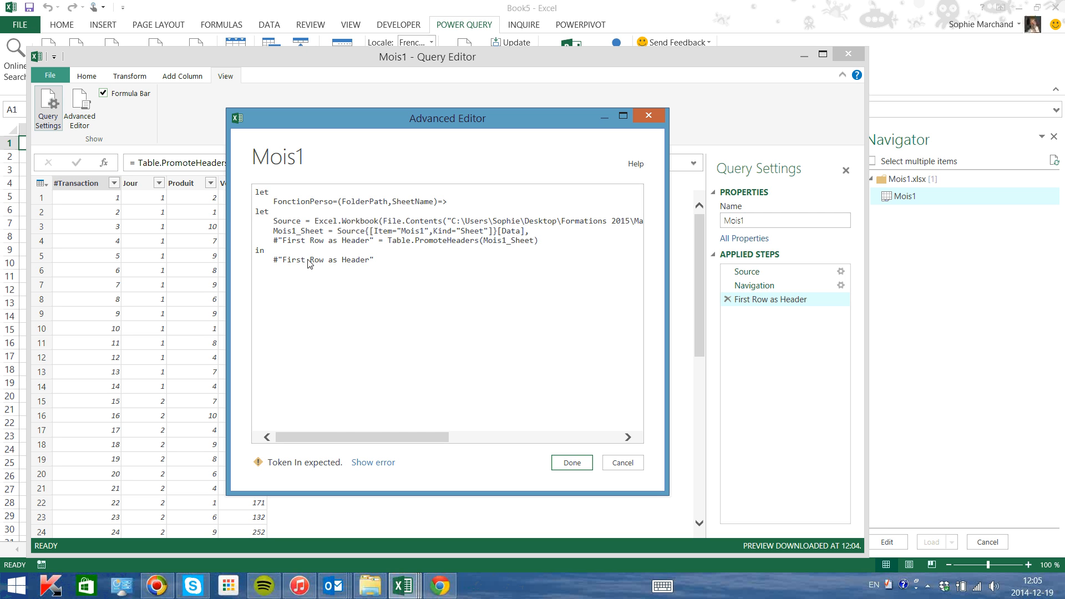
Close the function definition by adding "in" and "FonctionPerso" at the end of the code
{"action": "left_click", "coordinate": [387, 263]}
{"action": "key", "text": "Return"}
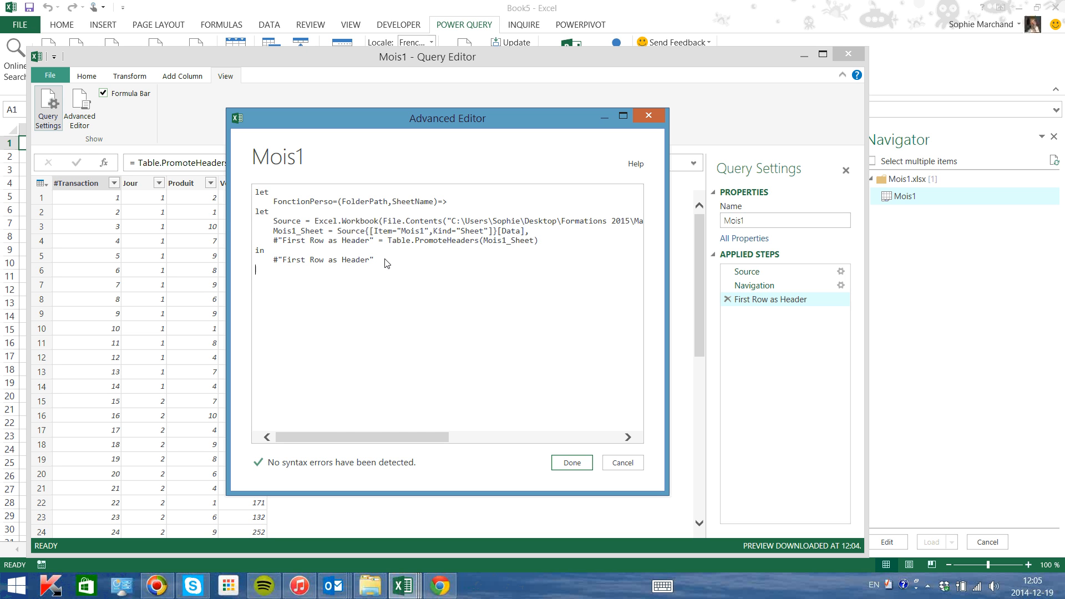
{"action": "type", "text": "in     "}
{"action": "type", "text": "FonctionPers"}
{"action": "type", "text": "o"}
Replace the hard-coded workbook path inside File.Contents on the Source line with the FolderPath parameter
{"action": "left_click", "coordinate": [448, 221]}
{"action": "key", "text": "shift+Right"}
{"action": "key", "text": "shift+Right"}
{"action": "key", "text": "shift+Right"}
{"action": "key", "text": "shift+Right"}
{"action": "key", "text": "shift+Right"}
{"action": "key", "text": "shift+Right"}
{"action": "key", "text": "shift+Right"}
{"action": "key", "text": "shift+Right"}
{"action": "key", "text": "shift+Right"}
{"action": "key", "text": "shift+Right"}
{"action": "key", "text": "shift+Right"}
{"action": "key", "text": "shift+Right"}
{"action": "key", "text": "shift+Right"}
{"action": "key", "text": "shift+Right"}
{"action": "key", "text": "shift+Right"}
{"action": "key", "text": "shift+Right"}
{"action": "key", "text": "shift+Right"}
{"action": "key", "text": "shift+Right"}
{"action": "key", "text": "shift+Right"}
{"action": "key", "text": "shift+Right"}
{"action": "key", "text": "shift+Right"}
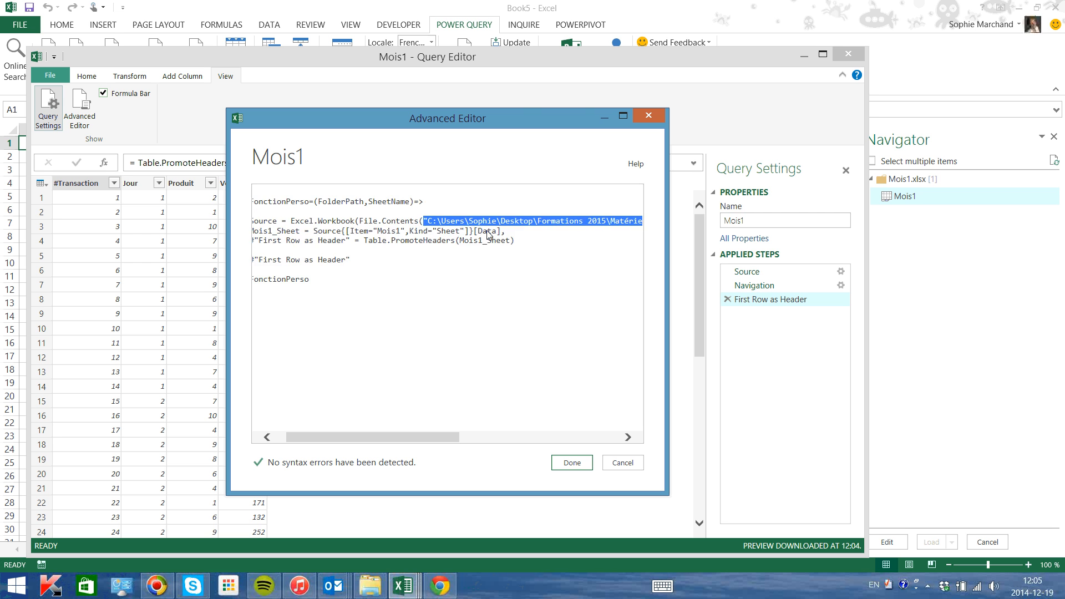
{"action": "key", "text": "shift+Right"}
{"action": "key", "text": "shift+Right"}
{"action": "key", "text": "shift+Right"}
{"action": "key", "text": "shift+Right"}
{"action": "key", "text": "shift+Right"}
{"action": "key", "text": "shift+Right"}
{"action": "key", "text": "shift+Right"}
{"action": "key", "text": "shift+Right"}
{"action": "key", "text": "shift+Right"}
{"action": "key", "text": "shift+Right"}
{"action": "key", "text": "shift+Right"}
{"action": "key", "text": "shift+Right"}
{"action": "key", "text": "shift+Right"}
{"action": "key", "text": "shift+Right"}
{"action": "key", "text": "shift+Right"}
{"action": "key", "text": "shift+Right"}
{"action": "key", "text": "shift+Right"}
{"action": "key", "text": "shift+Right"}
{"action": "key", "text": "shift+Right"}
{"action": "key", "text": "shift+Right"}
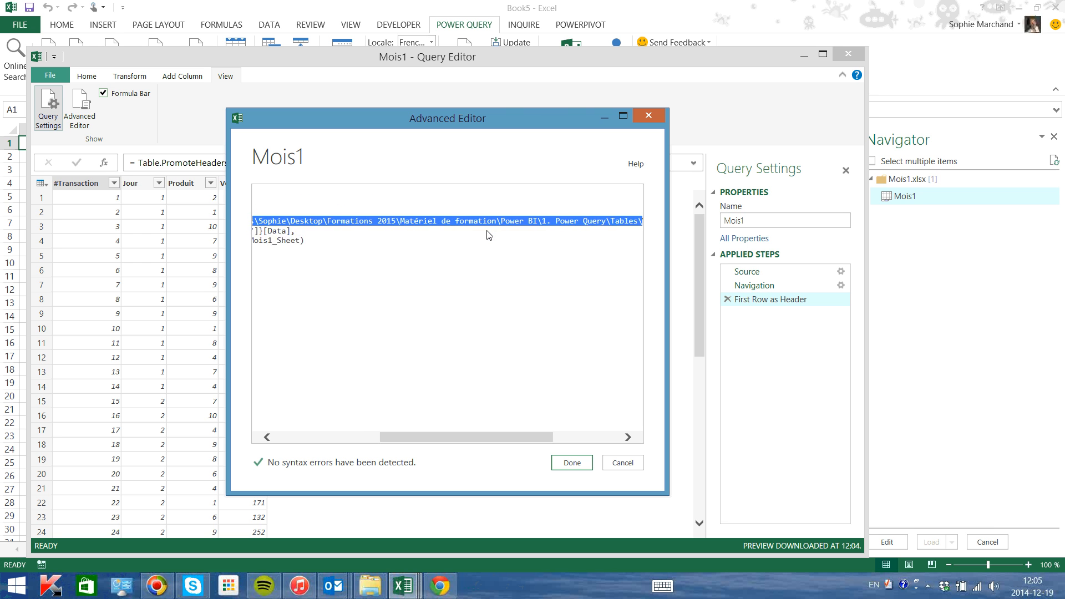
{"action": "key", "text": "shift+Right"}
{"action": "key", "text": "shift+Right"}
{"action": "key", "text": "shift+Right"}
{"action": "key", "text": "shift+Right"}
{"action": "key", "text": "shift+Right"}
{"action": "key", "text": "shift+Right"}
{"action": "key", "text": "shift+Right"}
{"action": "key", "text": "shift+Right"}
{"action": "key", "text": "shift+Right"}
{"action": "key", "text": "shift+Right"}
{"action": "key", "text": "shift+Right"}
{"action": "key", "text": "shift+Right"}
{"action": "key", "text": "shift+Right"}
{"action": "key", "text": "shift+Right"}
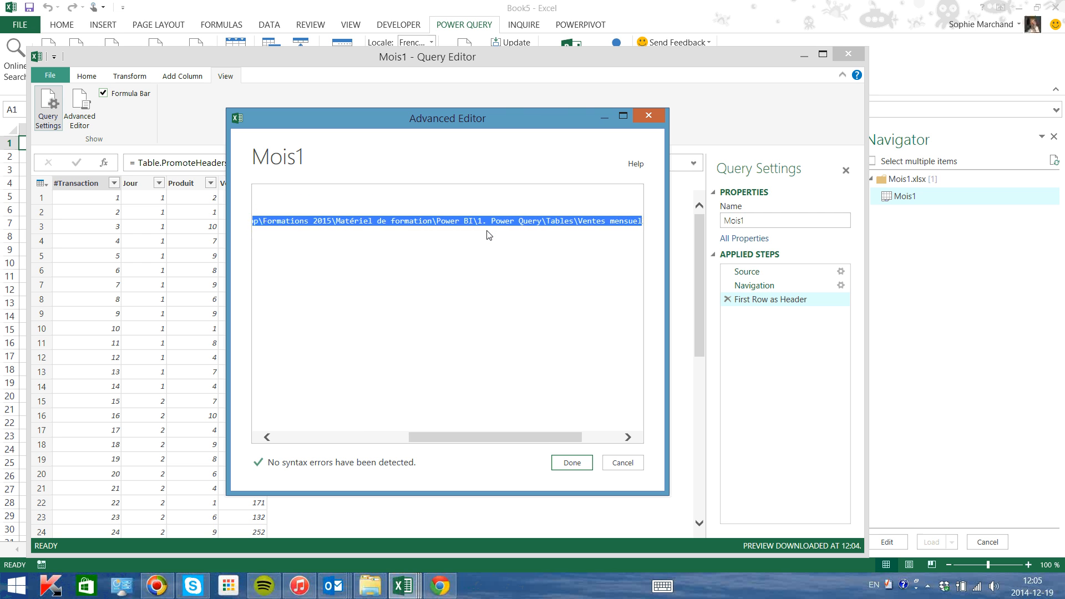
{"action": "key", "text": "shift+Right"}
{"action": "key", "text": "shift+Right"}
{"action": "key", "text": "shift+Right"}
{"action": "key", "text": "shift+Right"}
{"action": "key", "text": "shift+Right"}
{"action": "key", "text": "shift+Right"}
{"action": "key", "text": "shift+Right"}
{"action": "key", "text": "shift+Right"}
{"action": "key", "text": "shift+Right"}
{"action": "key", "text": "shift+Right"}
{"action": "key", "text": "shift+Right"}
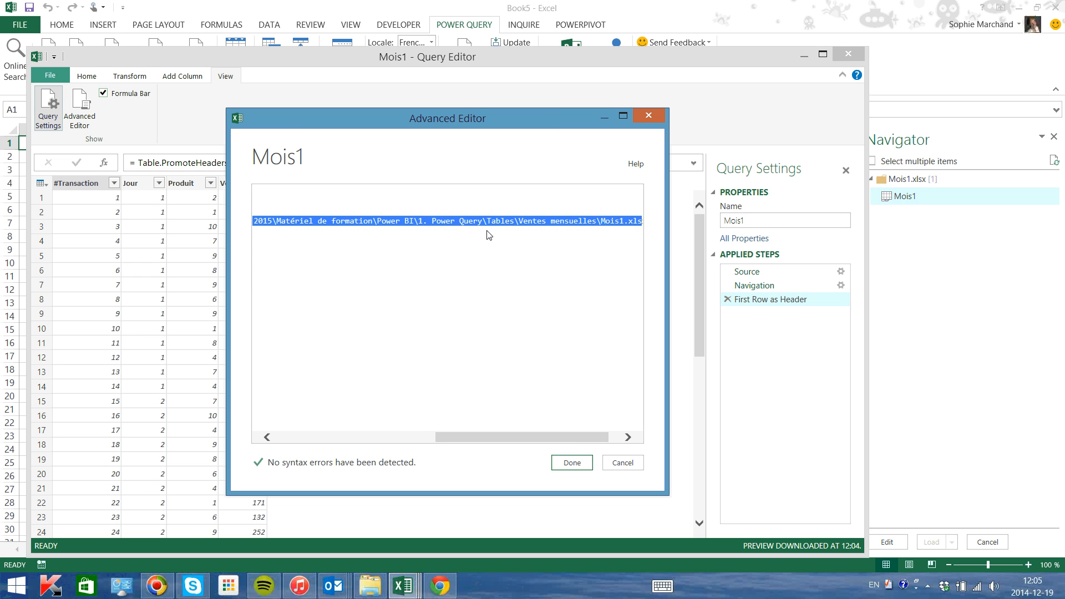
{"action": "key", "text": "shift+Right"}
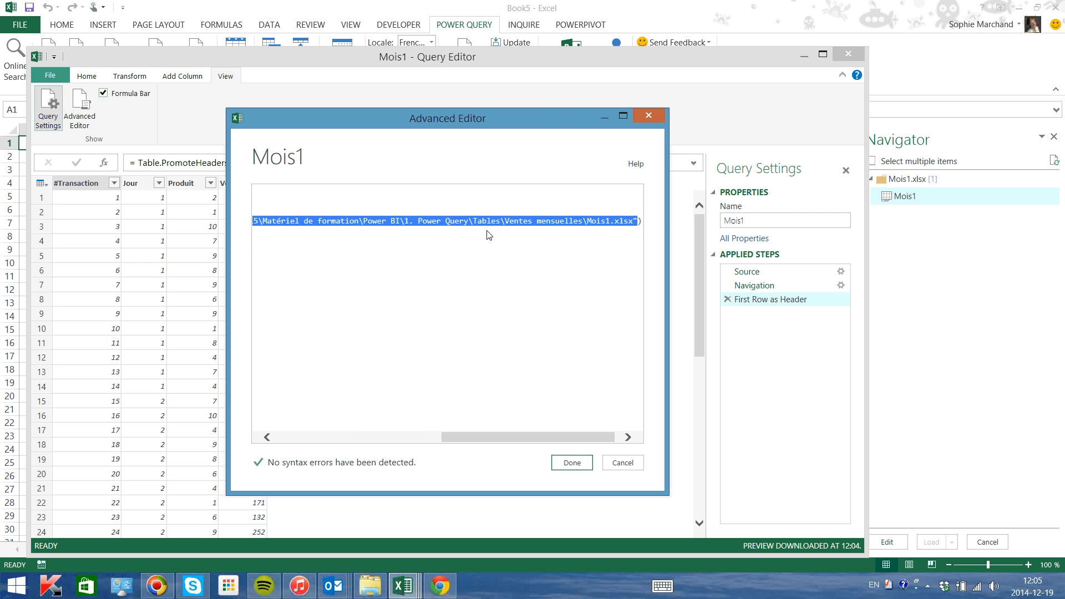
{"action": "type", "text": "File.Contents(Flo)),"}
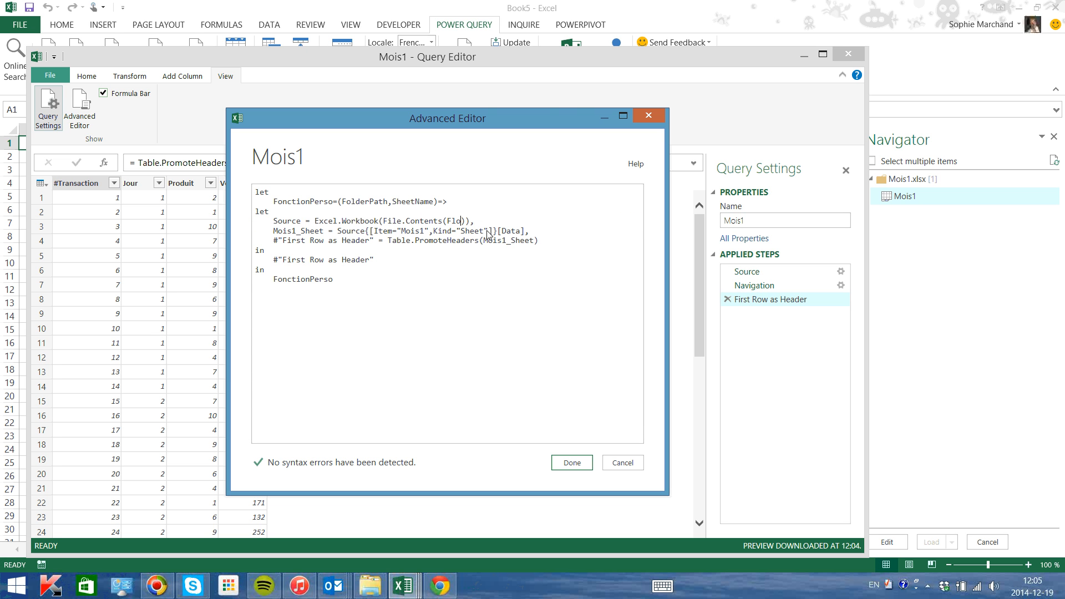
{"action": "type", "text": "olderPath"}
Replace the "Mois1" item name on the Mois1_Sheet line with the SheetName parameter and apply the edited code
{"action": "left_click", "coordinate": [429, 230]}
{"action": "key", "text": "BackSpace"}
{"action": "key", "text": "BackSpace"}
{"action": "key", "text": "BackSpace"}
{"action": "key", "text": "BackSpace"}
{"action": "key", "text": "BackSpace"}
{"action": "key", "text": "BackSpace"}
{"action": "key", "text": "BackSpace"}
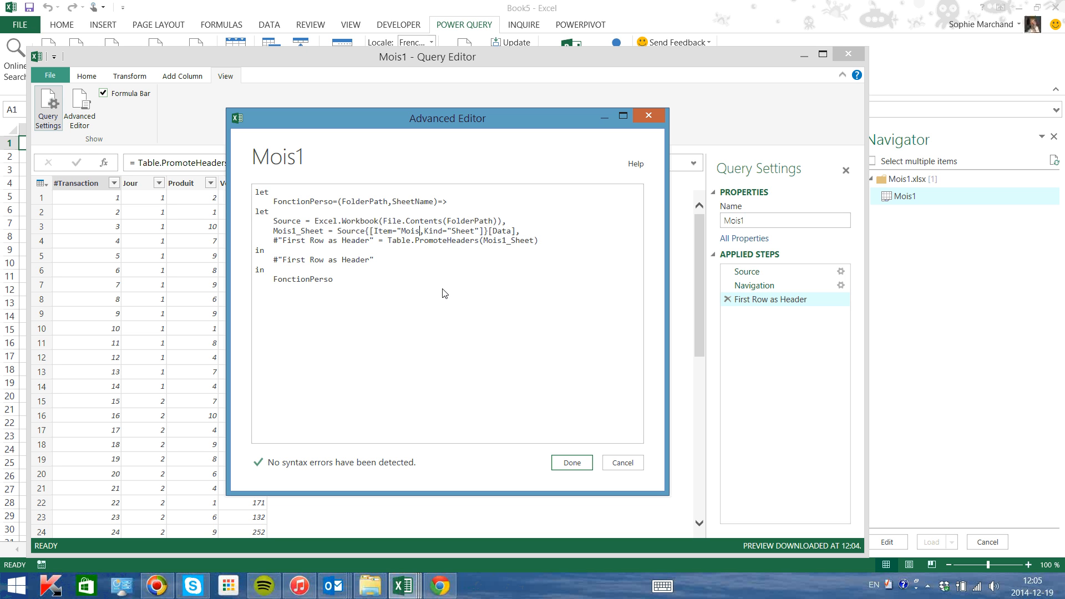
{"action": "type", "text": "SheetName"}
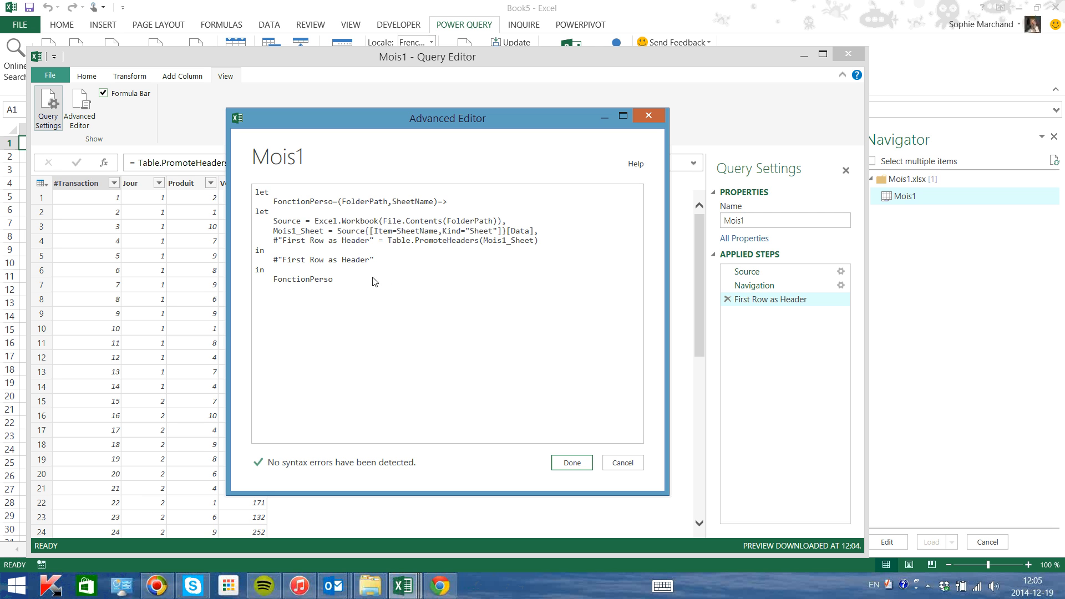
{"action": "left_click", "coordinate": [572, 463]}
Rename the query FonctionPerso and close the query editor, keeping the changes
{"action": "left_click_drag", "start_coordinate": [756, 222], "coordinate": [693, 224]}
{"action": "type", "text": "fn"}
{"action": "key", "text": "BackSpace"}
{"action": "key", "text": "BackSpace"}
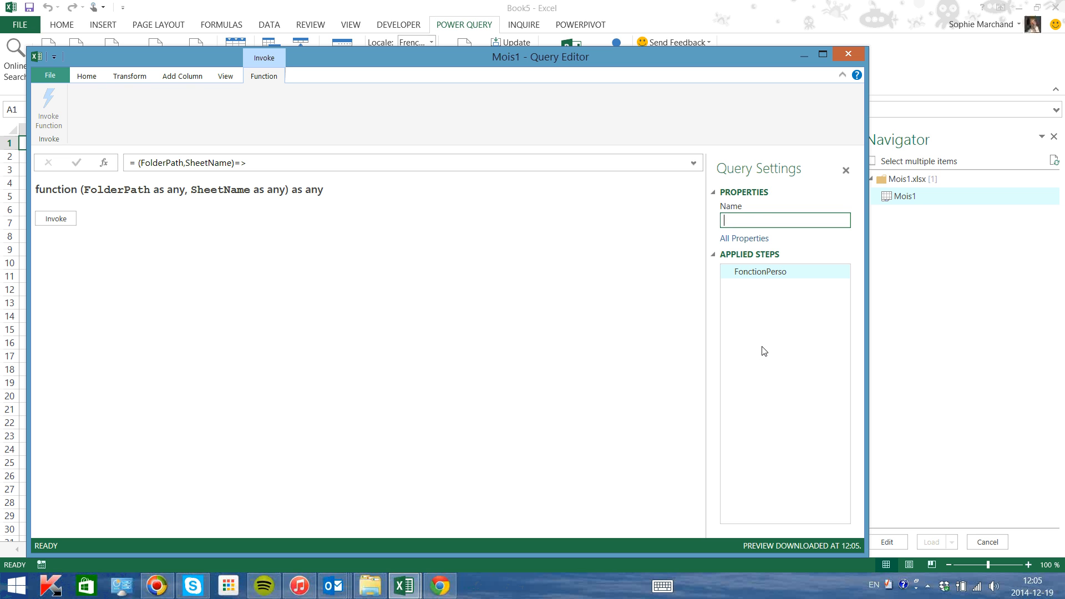
{"action": "type", "text": "FonctionPerso"}
{"action": "key", "text": "Return"}
{"action": "key", "text": "alt+F4"}
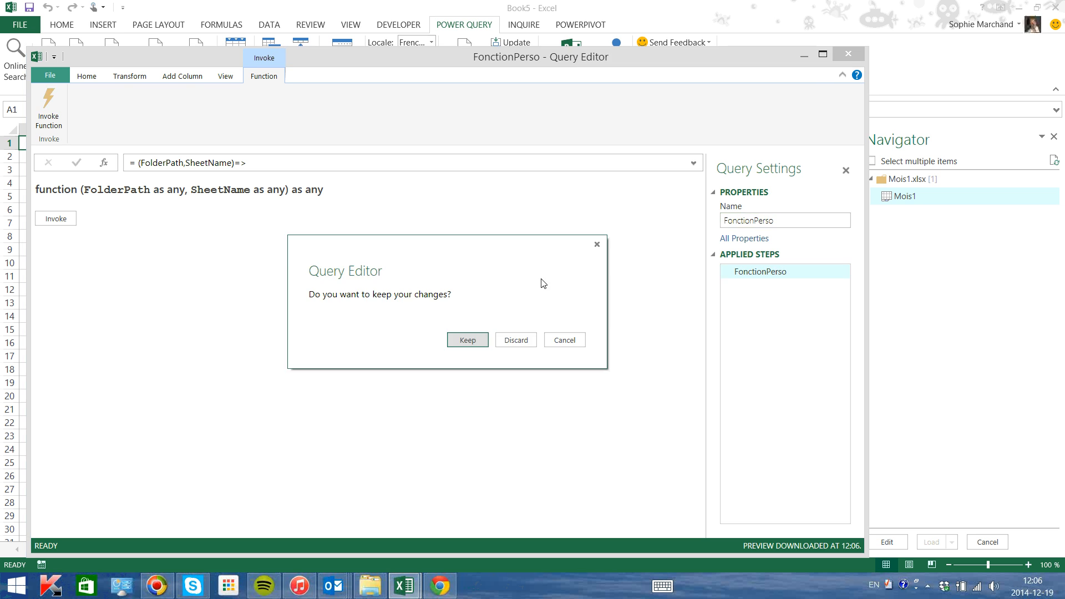
{"action": "left_click", "coordinate": [468, 338]}
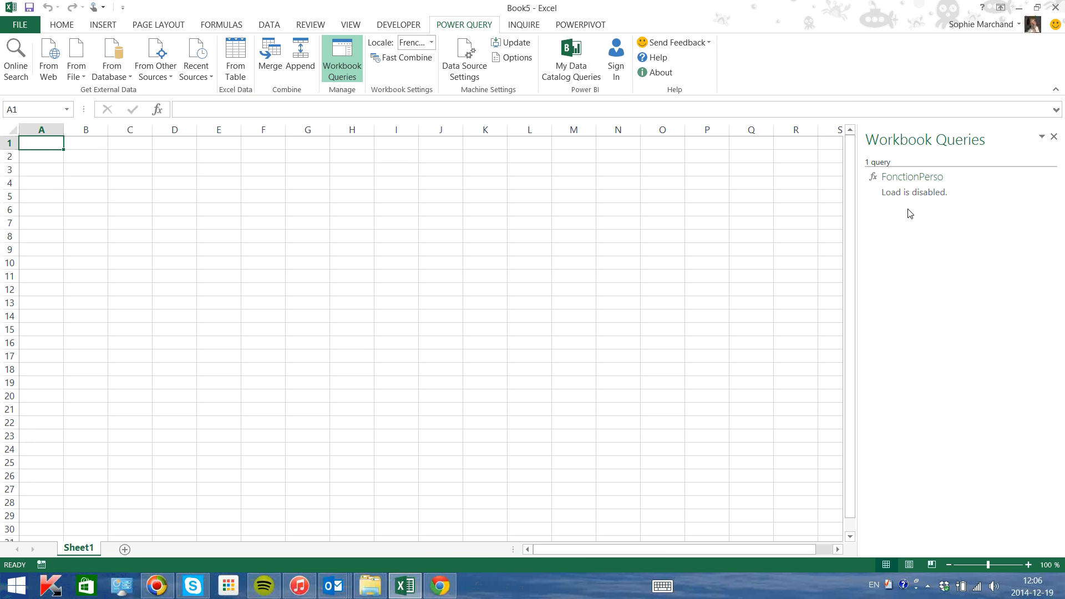
Create a query from the folder Formations 2015\Matériel de formation\Power BI\1. Power Query\Tables\Ventes mensuelles on the Desktop
{"action": "mouse_move", "coordinate": [904, 198]}
{"action": "left_click", "coordinate": [78, 77]}
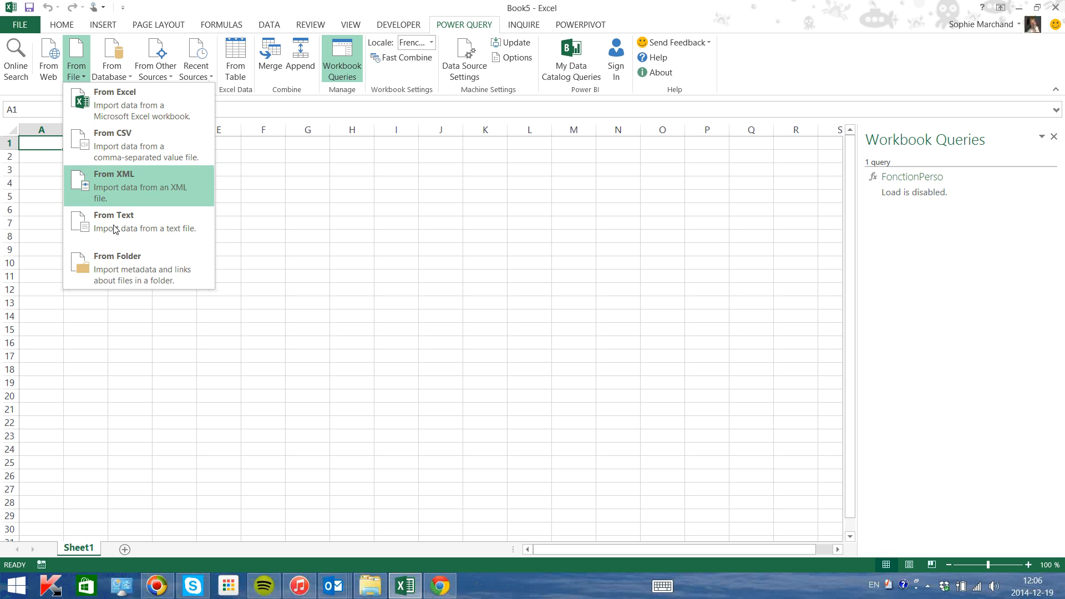
{"action": "left_click", "coordinate": [142, 264]}
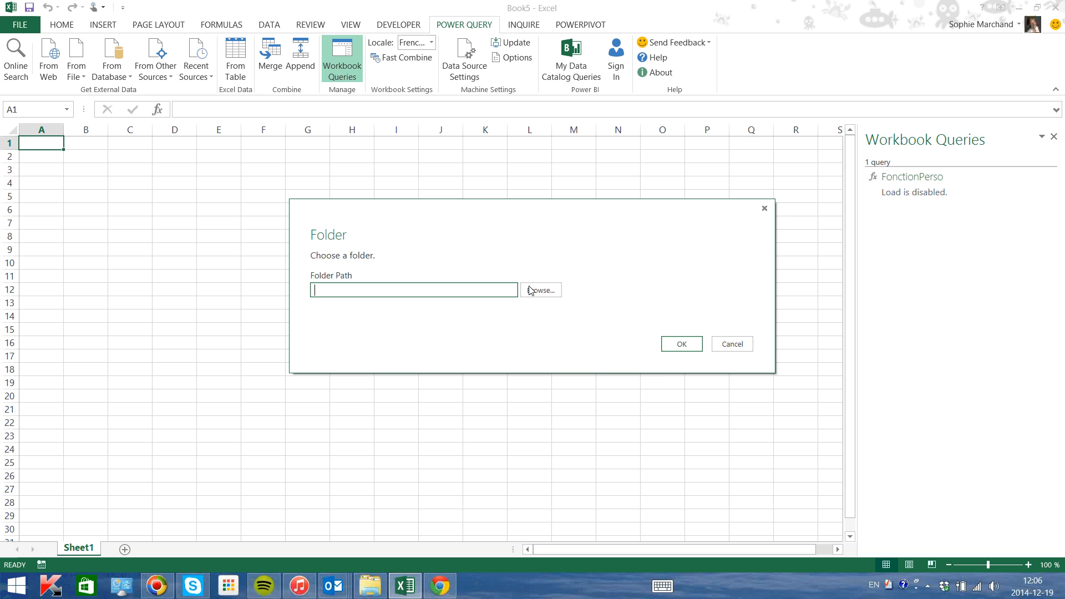
{"action": "double_click", "coordinate": [494, 285]}
{"action": "double_click", "coordinate": [488, 258]}
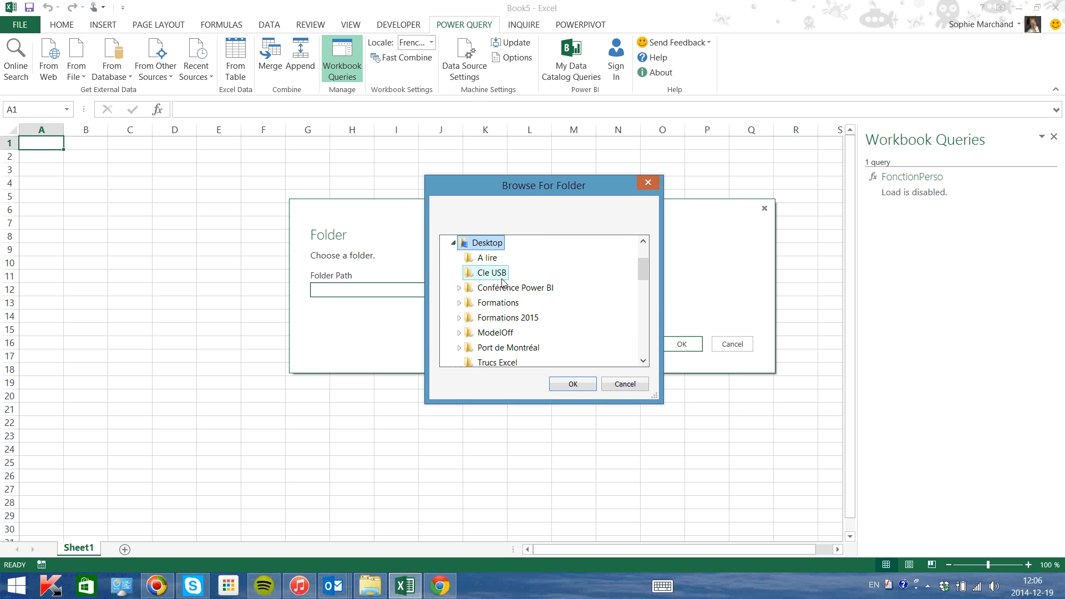
{"action": "double_click", "coordinate": [507, 318]}
{"action": "double_click", "coordinate": [510, 347]}
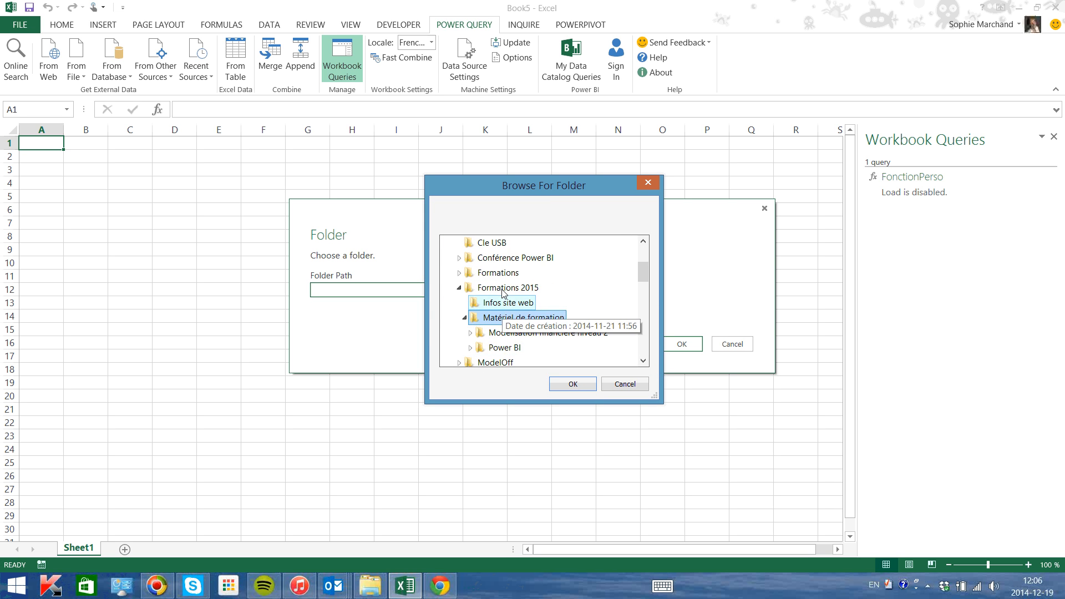
{"action": "double_click", "coordinate": [513, 348]}
{"action": "double_click", "coordinate": [516, 332]}
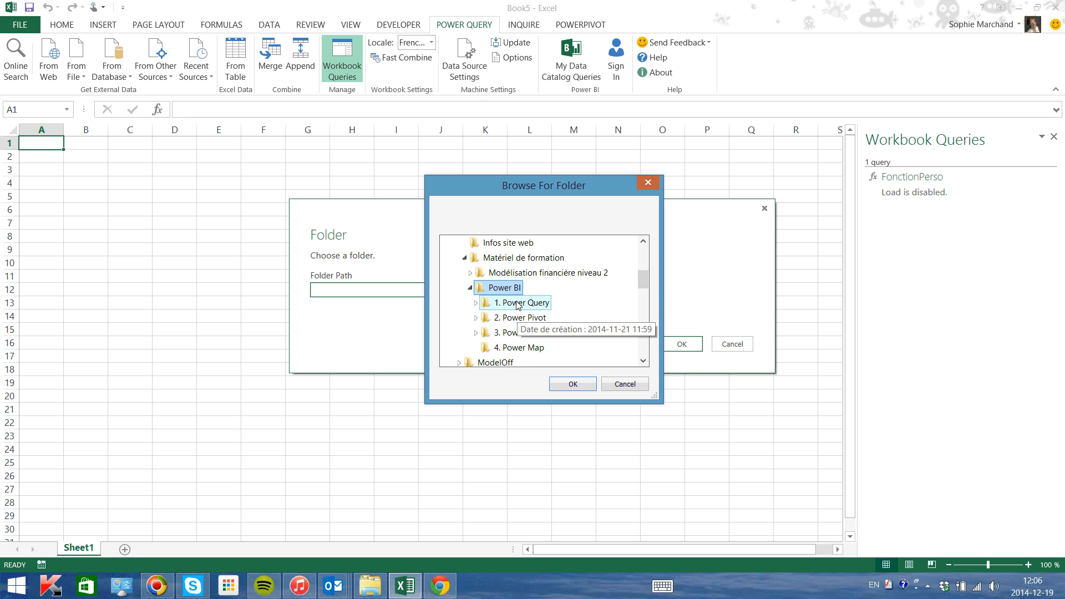
{"action": "left_click", "coordinate": [513, 362]}
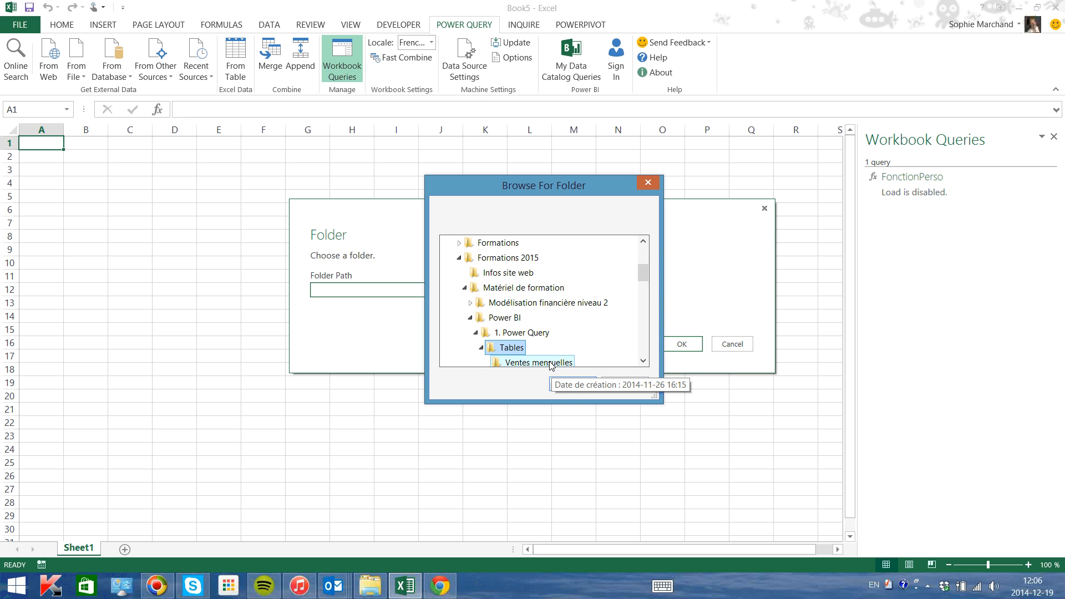
{"action": "left_click", "coordinate": [551, 363]}
{"action": "left_click", "coordinate": [543, 387]}
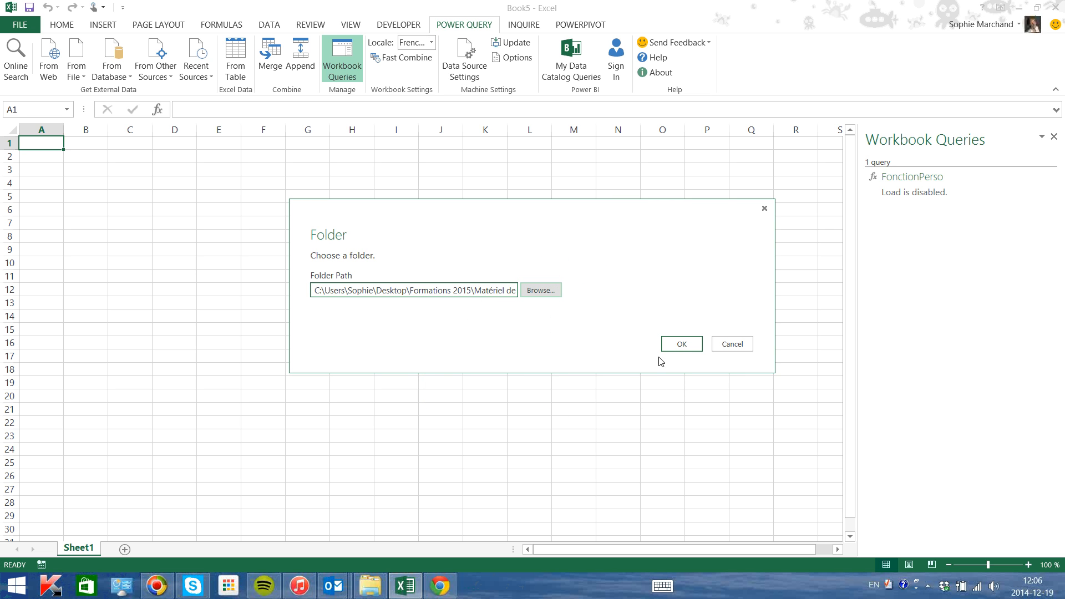
{"action": "left_click", "coordinate": [678, 345]}
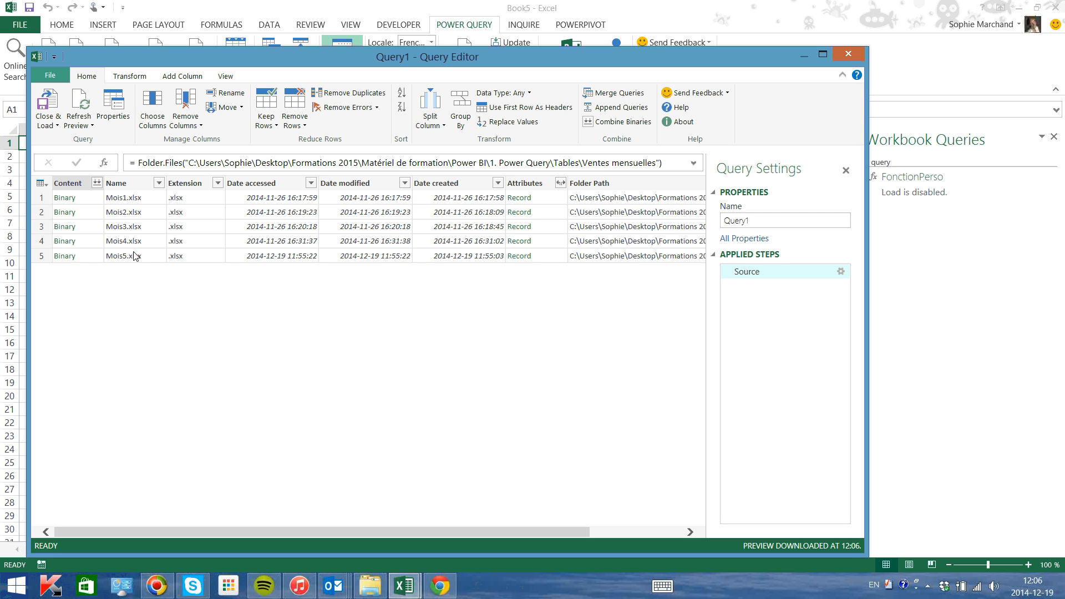
Remove the Content, Extension, Date accessed, Date modified, Date created and Attributes columns from the folder query
{"action": "left_click", "coordinate": [68, 183]}
{"action": "left_click", "coordinate": [193, 185], "text": "ctrl"}
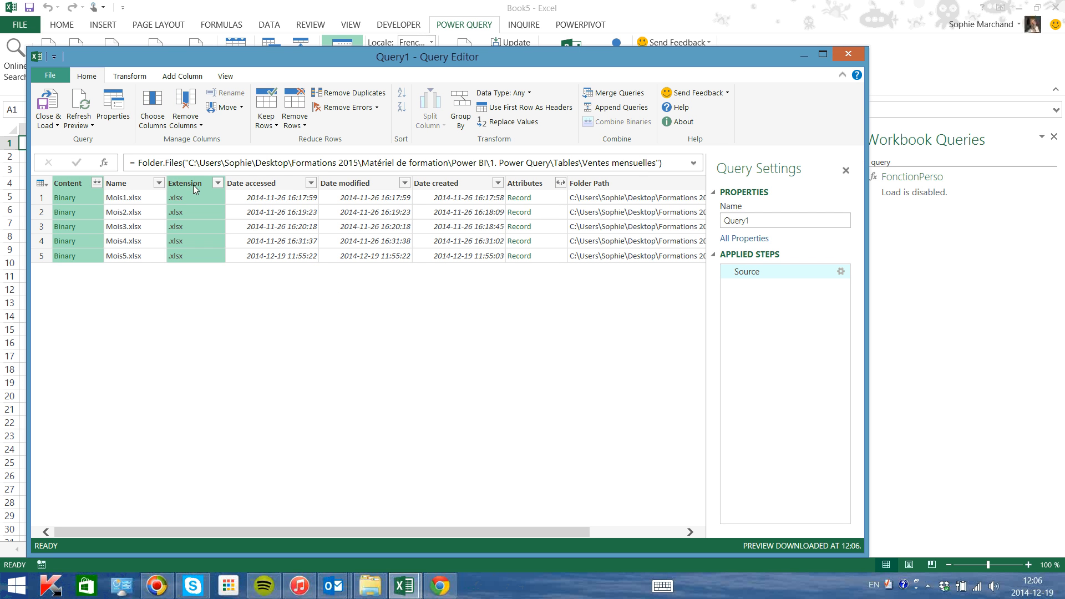
{"action": "left_click", "coordinate": [254, 185], "text": "ctrl"}
{"action": "left_click", "coordinate": [378, 189], "text": "ctrl"}
{"action": "left_click", "coordinate": [450, 189], "text": "ctrl"}
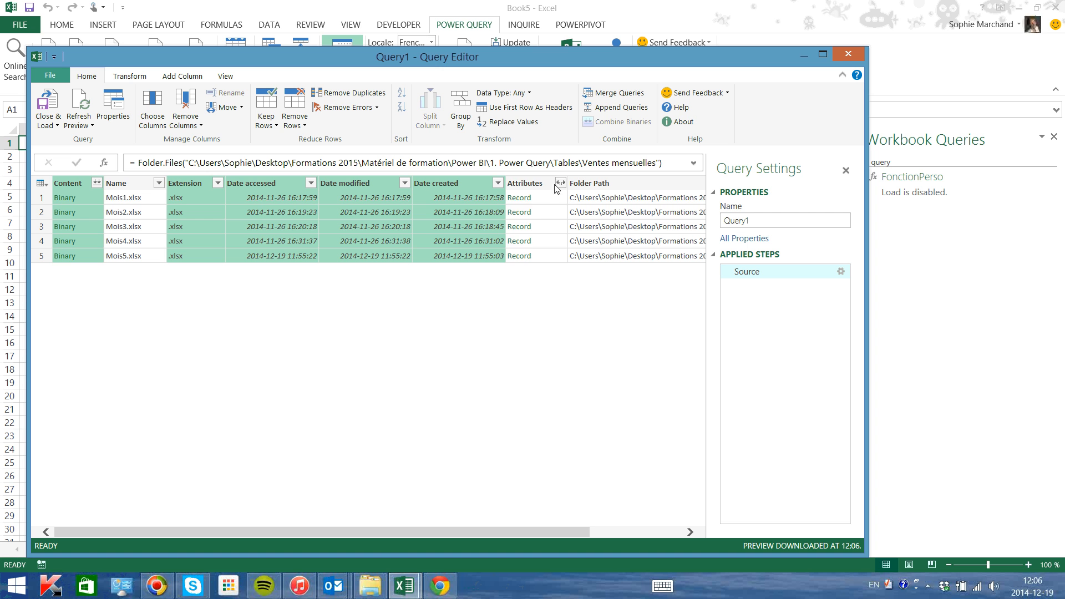
{"action": "left_click", "coordinate": [532, 186], "text": "ctrl"}
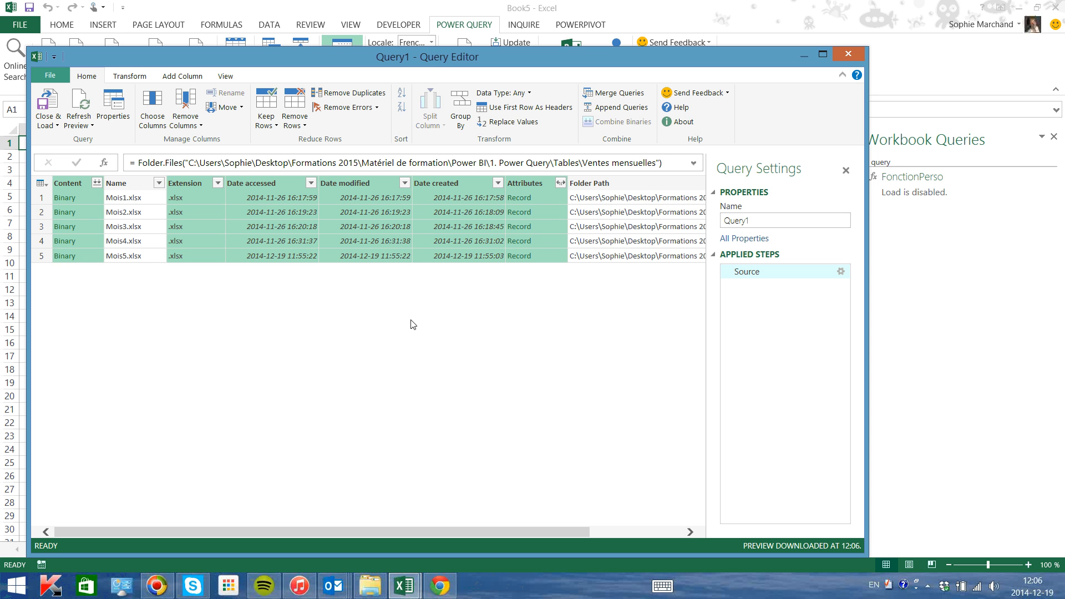
{"action": "right_click", "coordinate": [270, 183]}
{"action": "left_click", "coordinate": [283, 187]}
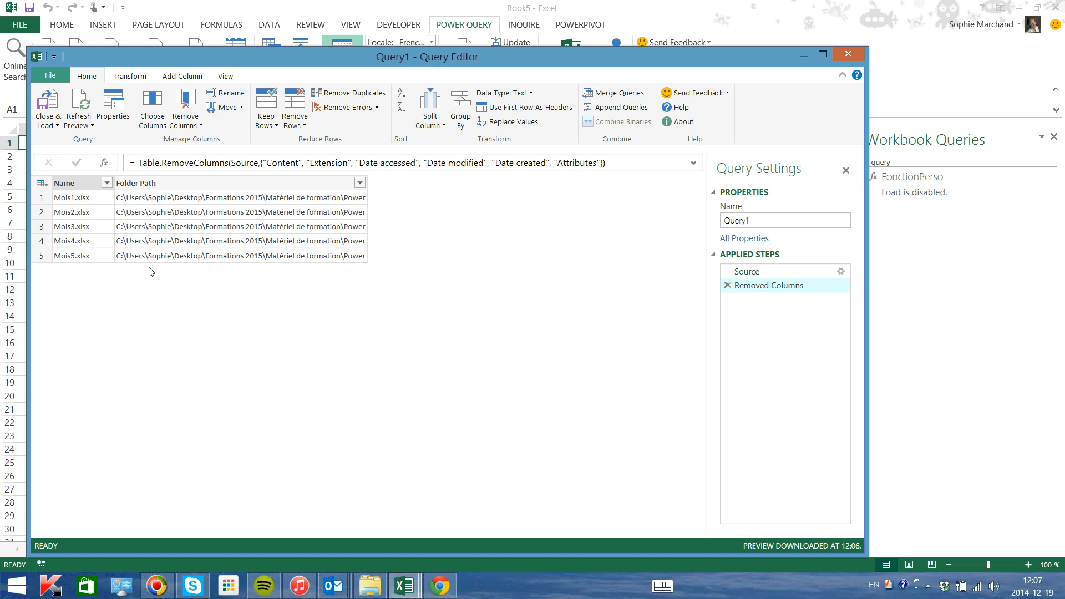
Widen the Folder Path column and duplicate the Name column
{"action": "left_click_drag", "start_coordinate": [367, 184], "coordinate": [454, 184]}
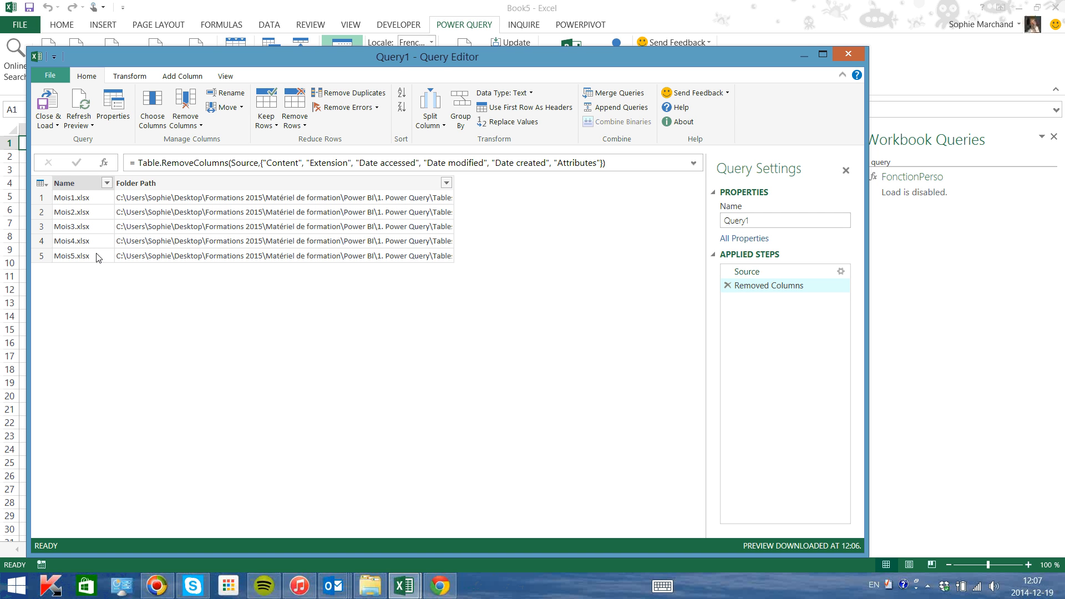
{"action": "right_click", "coordinate": [71, 183]}
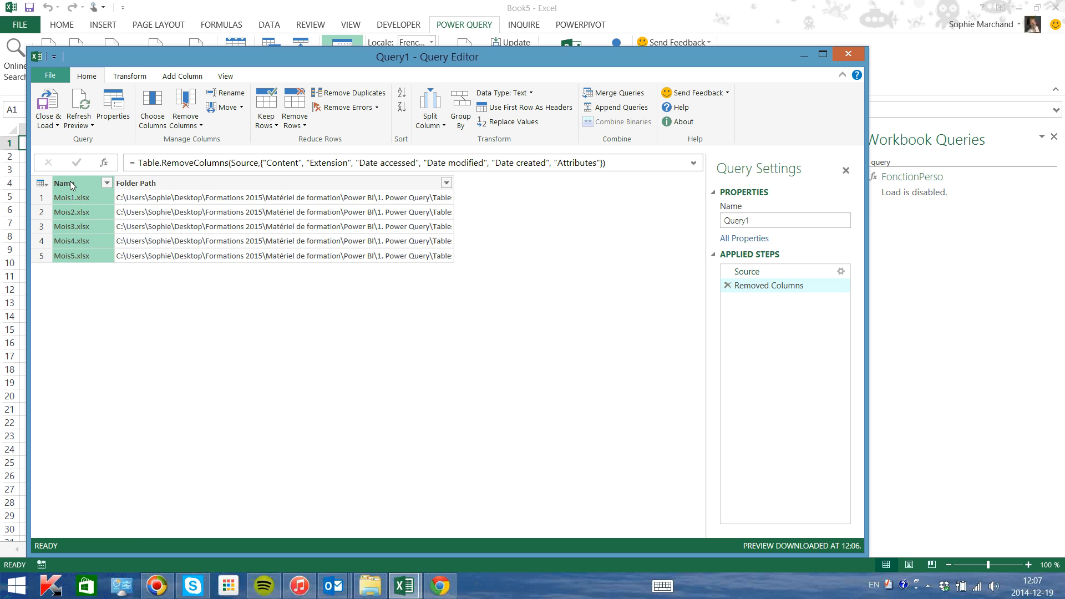
{"action": "left_click", "coordinate": [128, 219]}
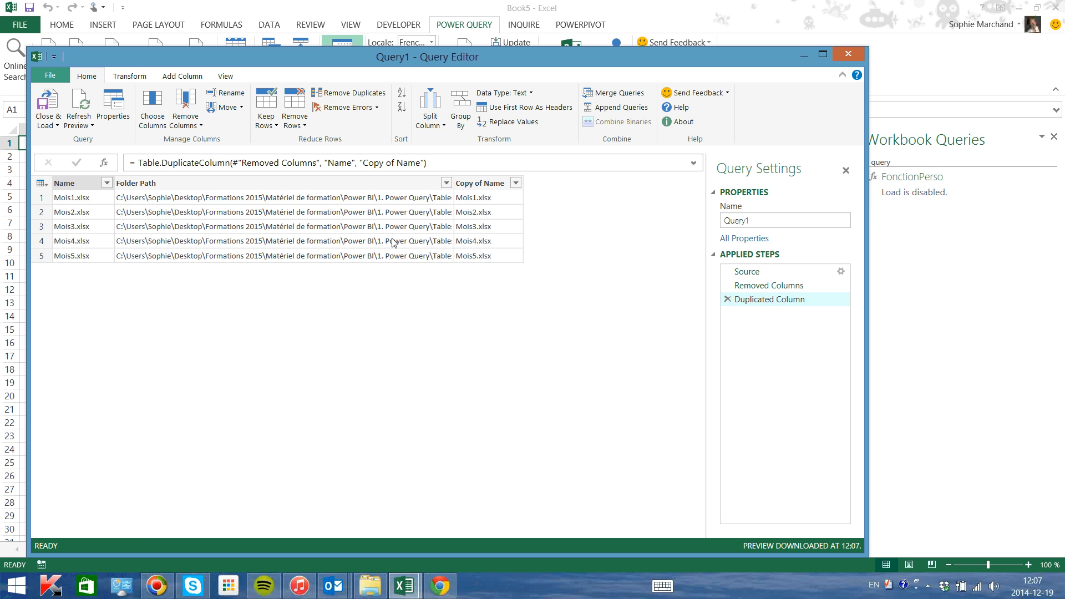
Split the Copy of Name column by a custom period (.) delimiter
{"action": "right_click", "coordinate": [480, 184]}
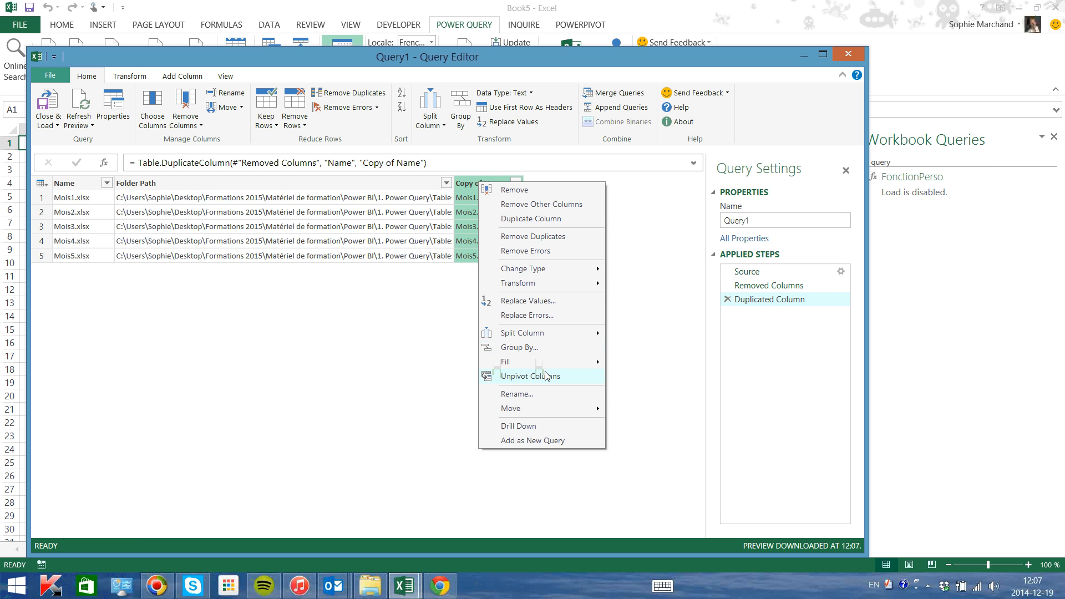
{"action": "mouse_move", "coordinate": [568, 334]}
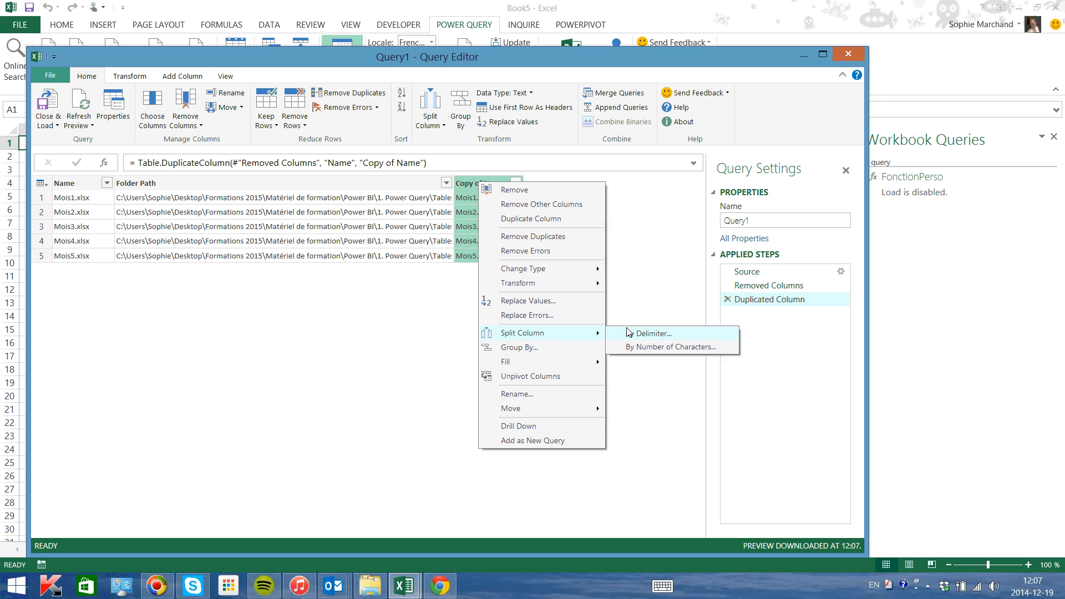
{"action": "left_click", "coordinate": [631, 332]}
{"action": "left_click", "coordinate": [253, 284]}
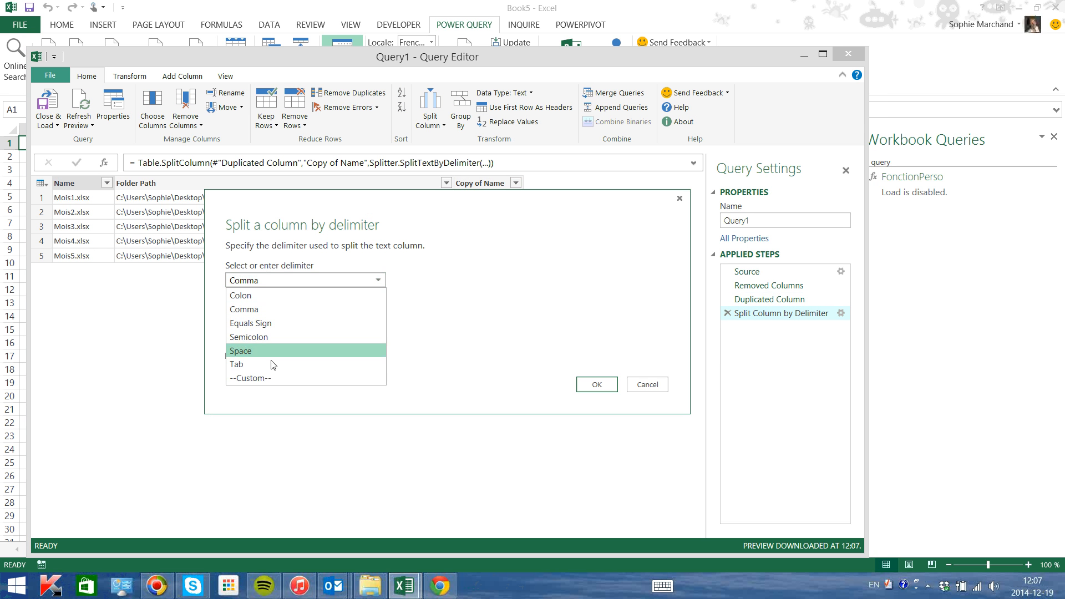
{"action": "left_click", "coordinate": [274, 374]}
{"action": "type", "text": "."}
{"action": "left_click", "coordinate": [596, 402]}
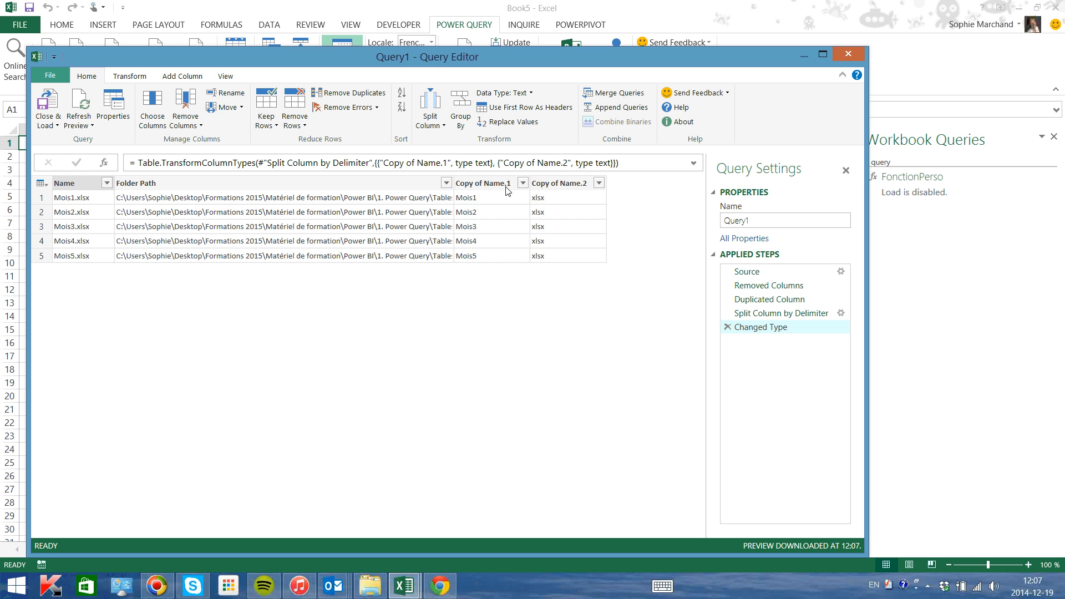
Start a custom column formula calling FonctionPerso with [Folder Path]&[Name] as its first argument
{"action": "left_click", "coordinate": [504, 185]}
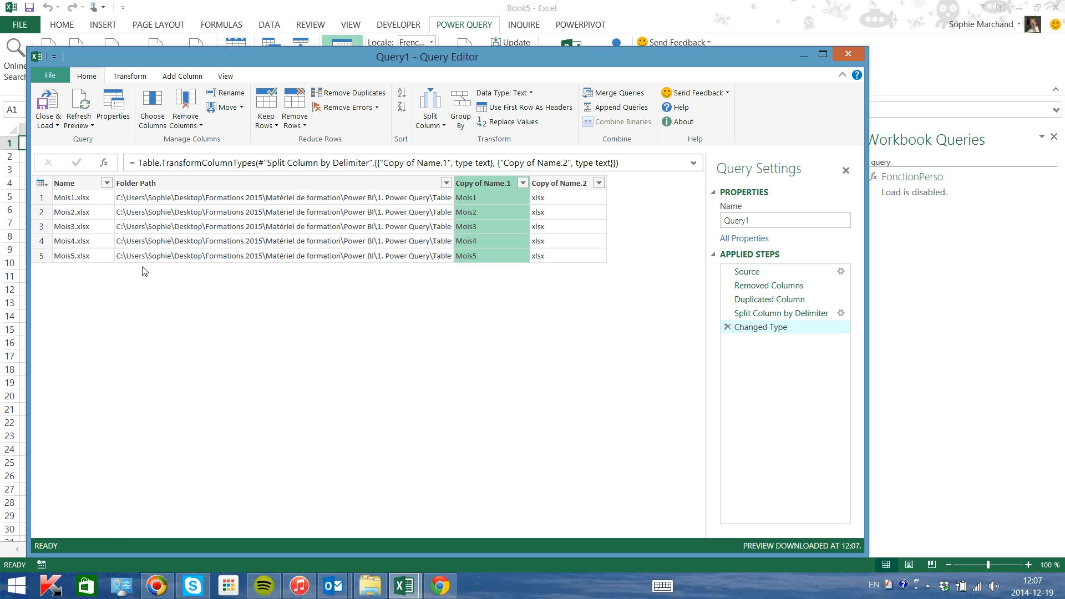
{"action": "left_click", "coordinate": [183, 76]}
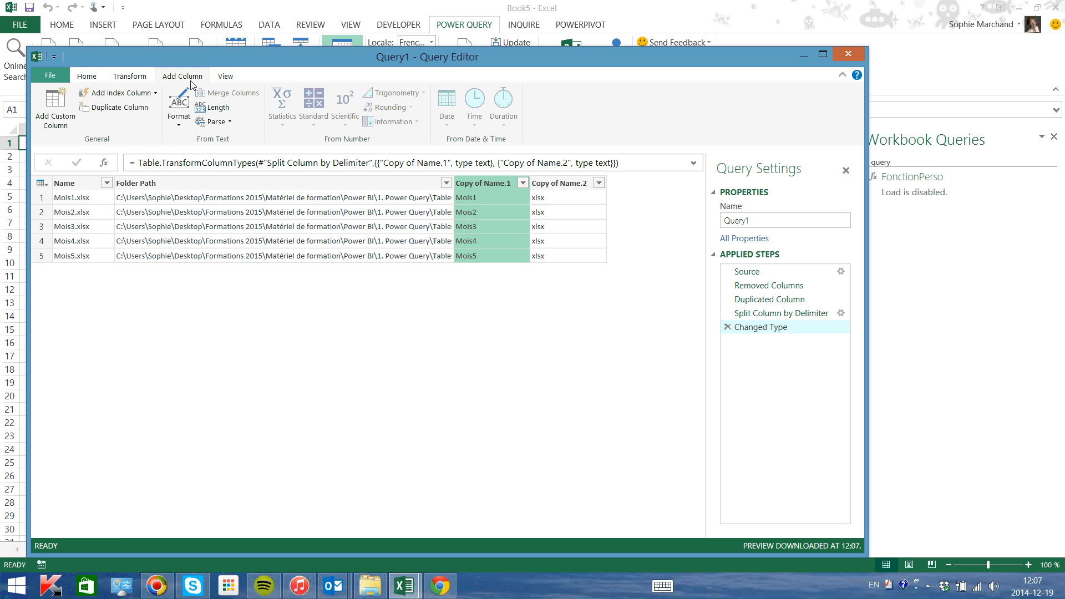
{"action": "left_click", "coordinate": [65, 128]}
{"action": "left_click", "coordinate": [273, 269]}
{"action": "type", "text": "FonctionPerso("}
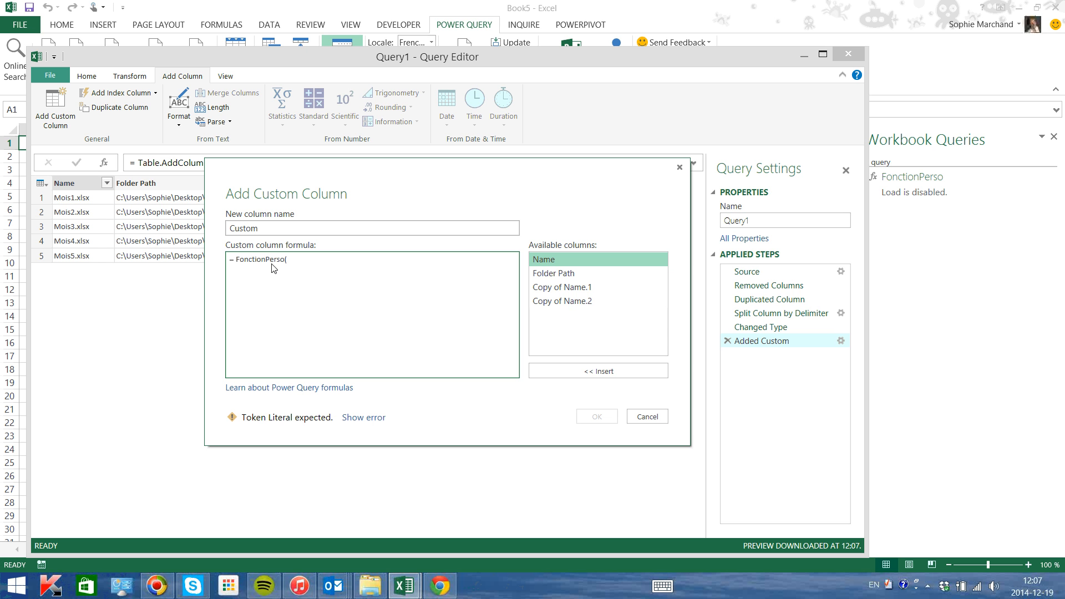
{"action": "left_click", "coordinate": [561, 276]}
{"action": "double_click", "coordinate": [557, 275]}
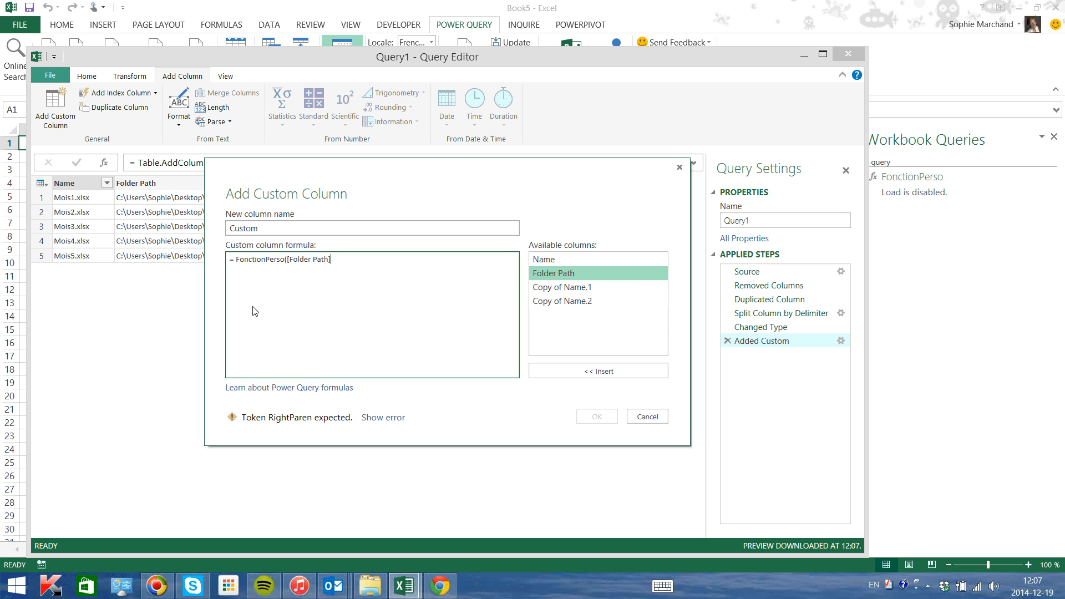
{"action": "type", "text": "&"}
{"action": "double_click", "coordinate": [541, 260]}
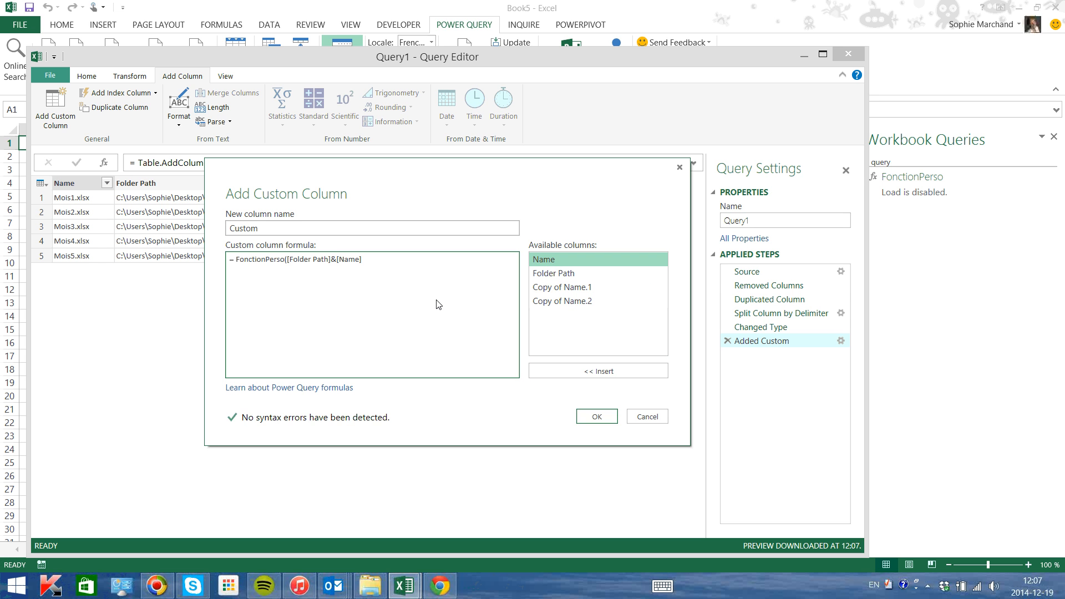
Complete the custom column formula with [Copy of Name.1] as the second argument and create the column
{"action": "type", "text": ","}
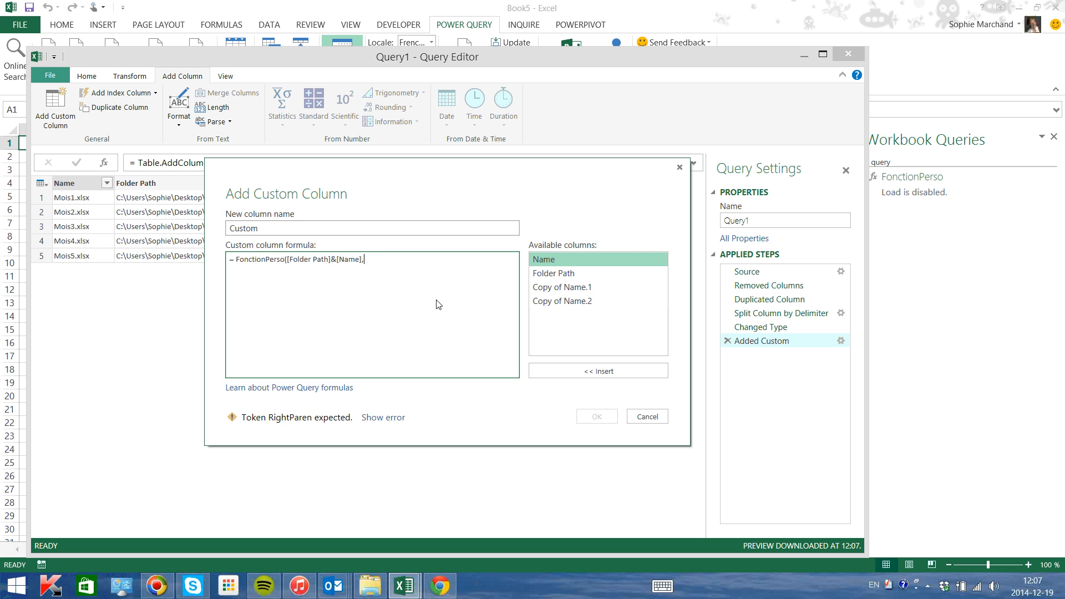
{"action": "left_click_drag", "start_coordinate": [428, 176], "coordinate": [378, 265]}
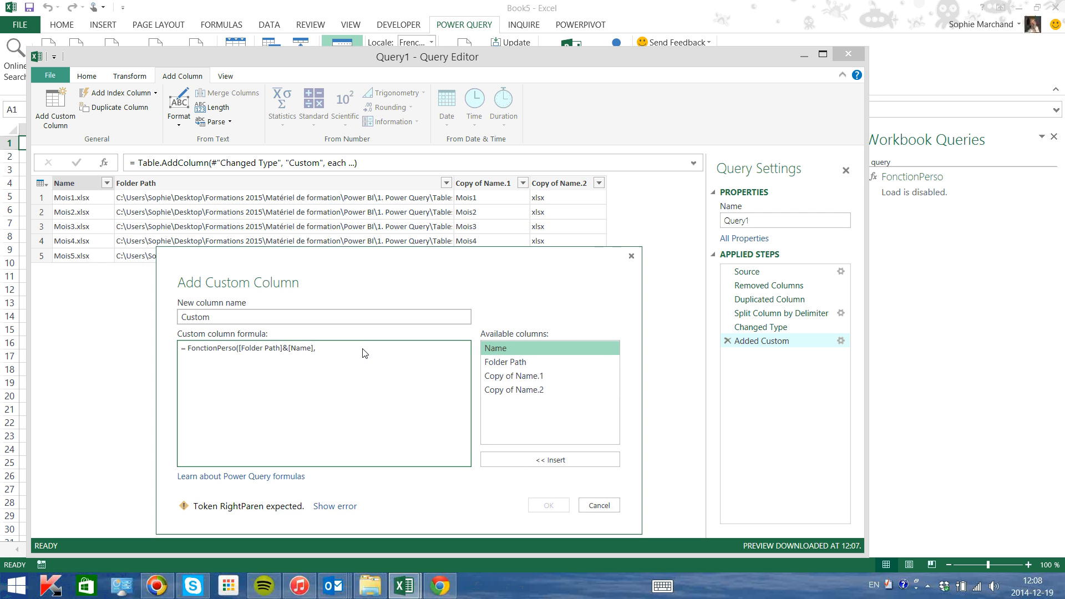
{"action": "double_click", "coordinate": [541, 376]}
{"action": "type", "text": ")"}
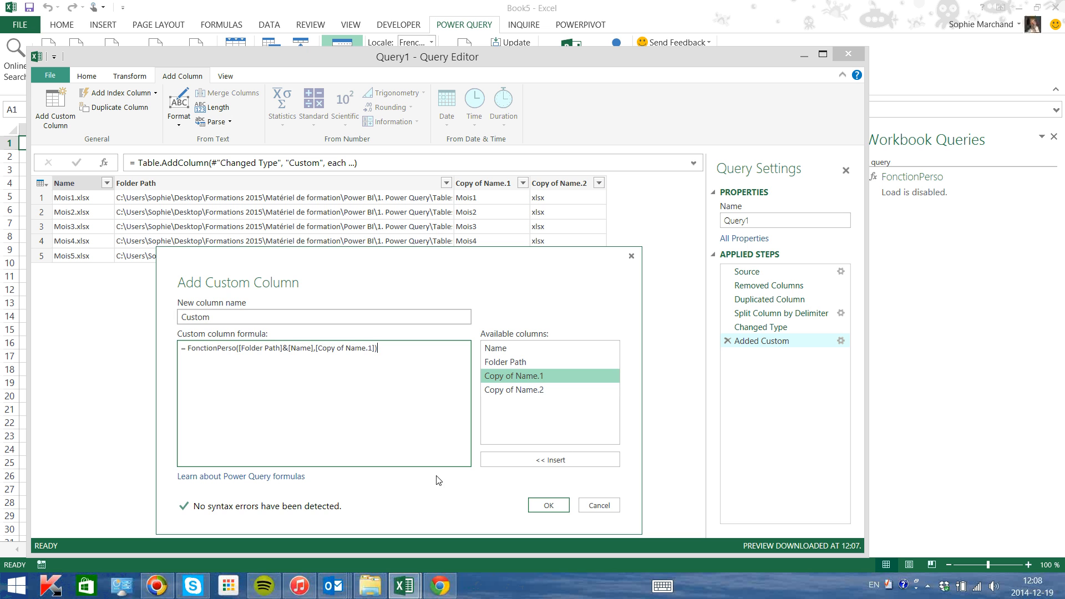
{"action": "left_click", "coordinate": [549, 505]}
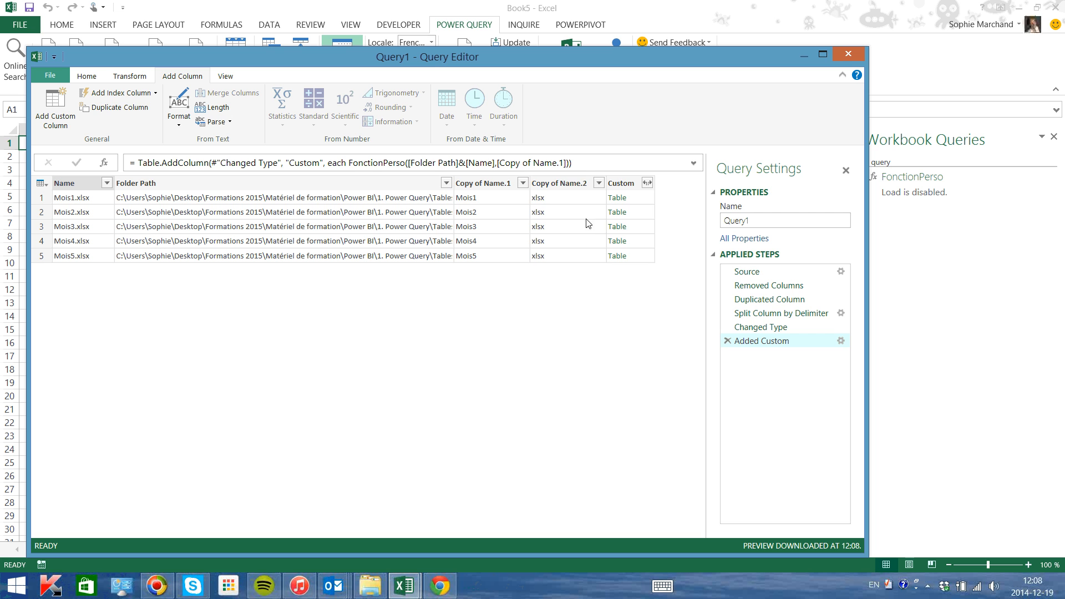
Remove the Copy of Name.2 column and expand the Custom tables into #Transaction, Jour, Produit and Ventes
{"action": "left_click", "coordinate": [562, 186]}
{"action": "right_click", "coordinate": [562, 185]}
{"action": "left_click", "coordinate": [574, 192]}
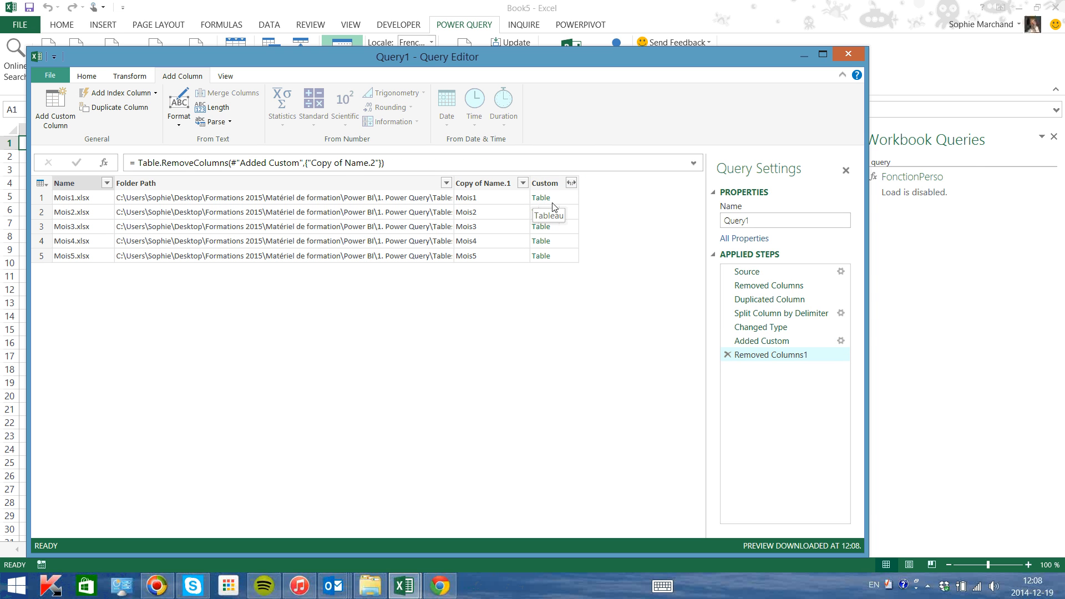
{"action": "left_click", "coordinate": [571, 183]}
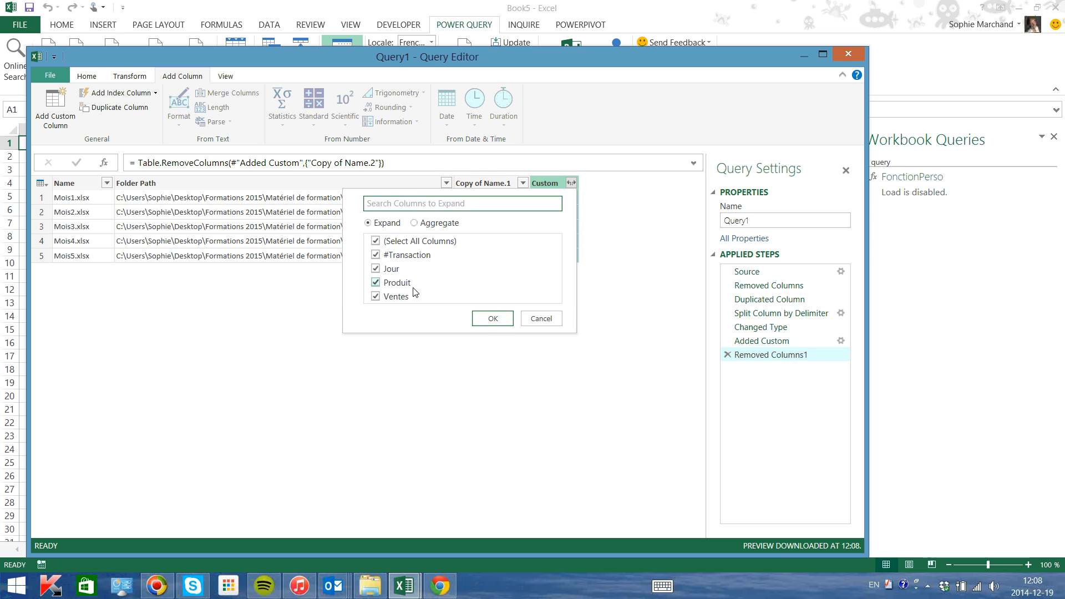
{"action": "left_click", "coordinate": [490, 320]}
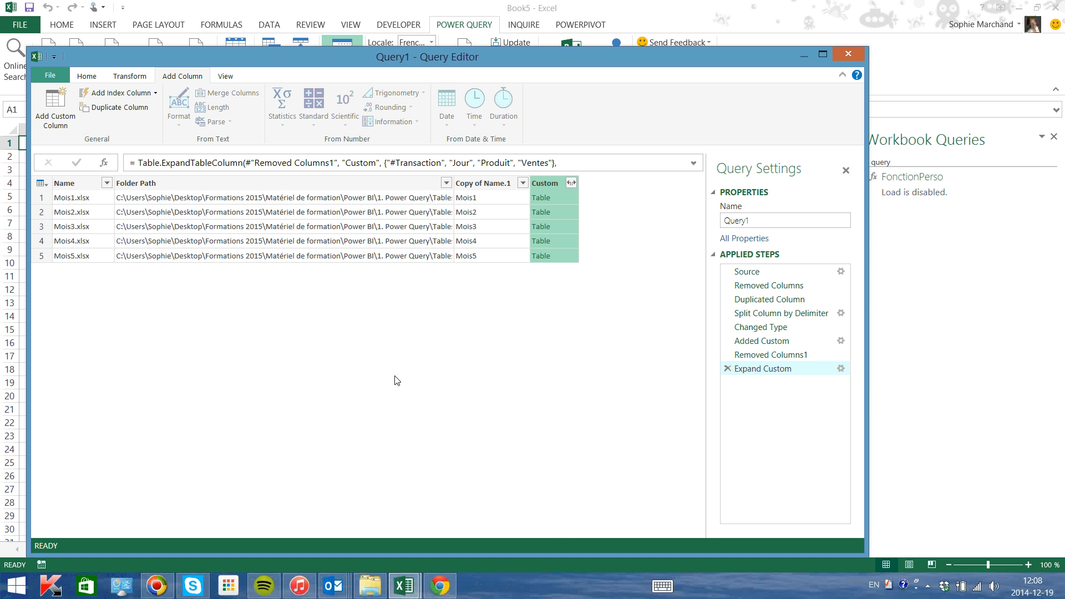
Remove the Folder Path and Name columns from the expanded table
{"action": "left_click", "coordinate": [177, 183]}
{"action": "right_click", "coordinate": [177, 183]}
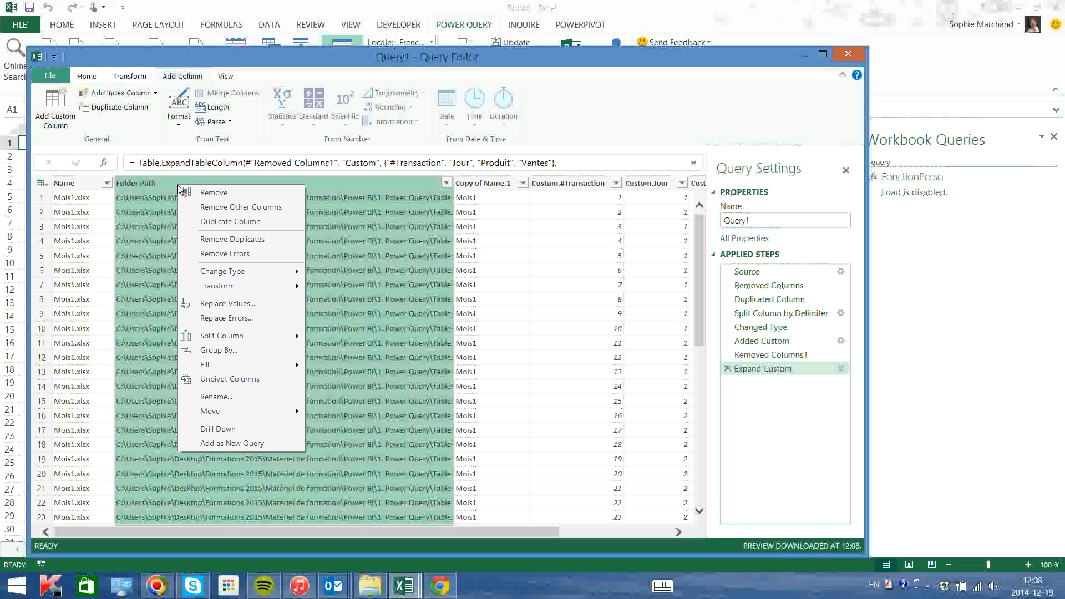
{"action": "left_click", "coordinate": [213, 193]}
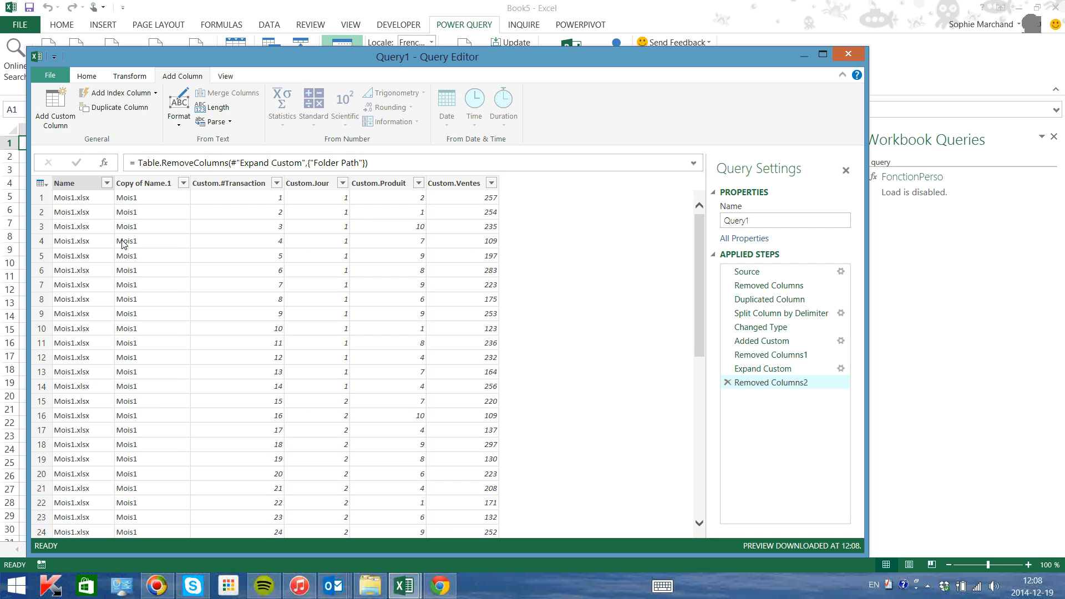
{"action": "left_click", "coordinate": [71, 183]}
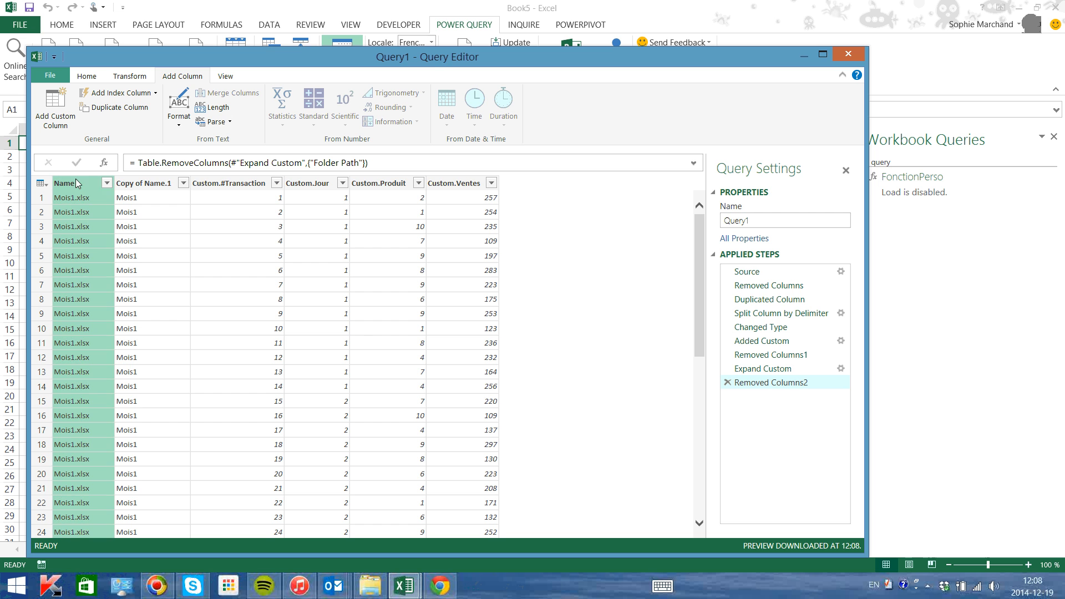
{"action": "right_click", "coordinate": [76, 183]}
{"action": "left_click", "coordinate": [89, 188]}
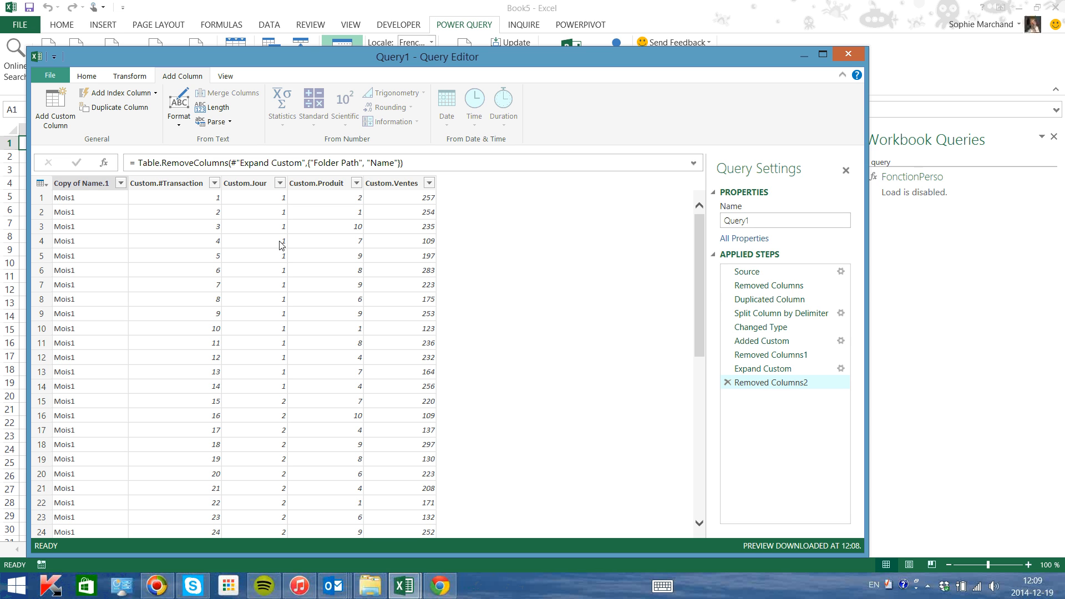
{"action": "left_click", "coordinate": [86, 185]}
{"action": "right_click", "coordinate": [86, 184]}
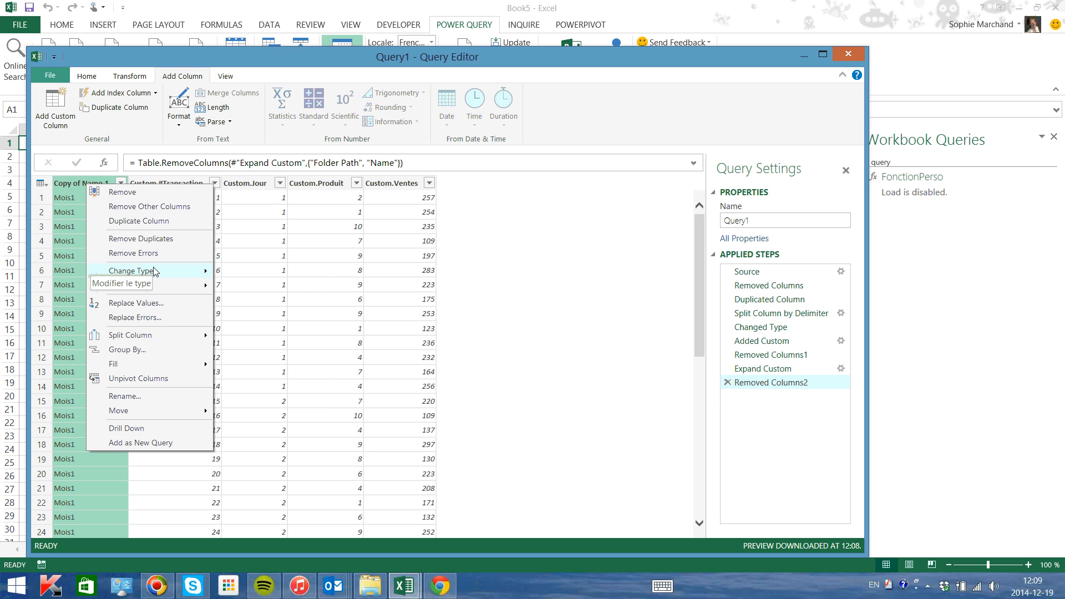
{"action": "mouse_move", "coordinate": [178, 336]}
{"action": "left_click", "coordinate": [237, 336]}
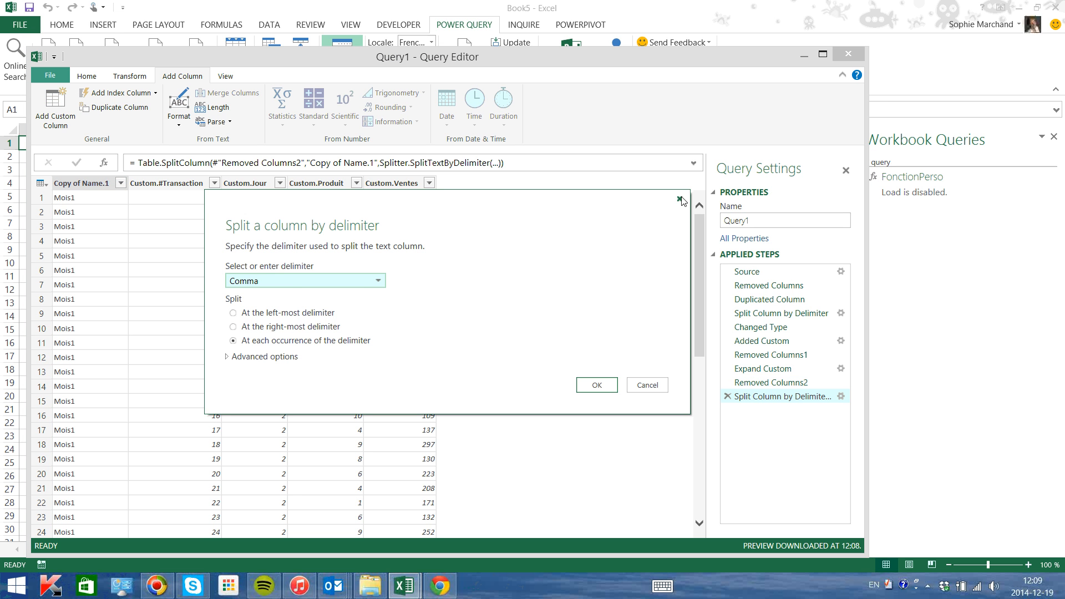
{"action": "left_click", "coordinate": [681, 201]}
Split the Copy of Name.1 column by number of characters, after 4 characters, once as far left as possible
{"action": "right_click", "coordinate": [102, 185]}
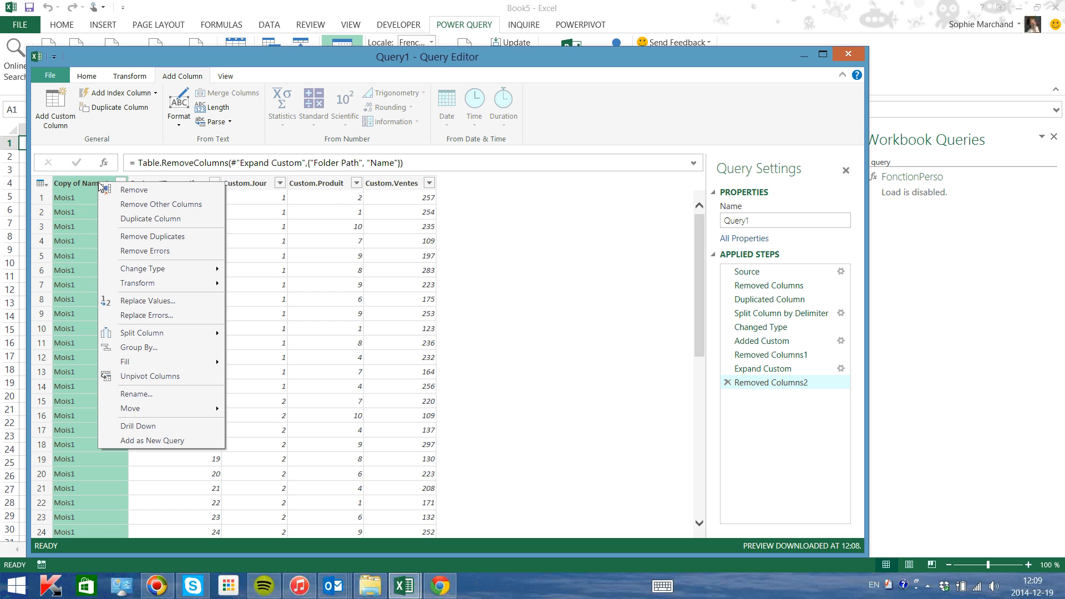
{"action": "mouse_move", "coordinate": [170, 341]}
{"action": "left_click", "coordinate": [266, 352]}
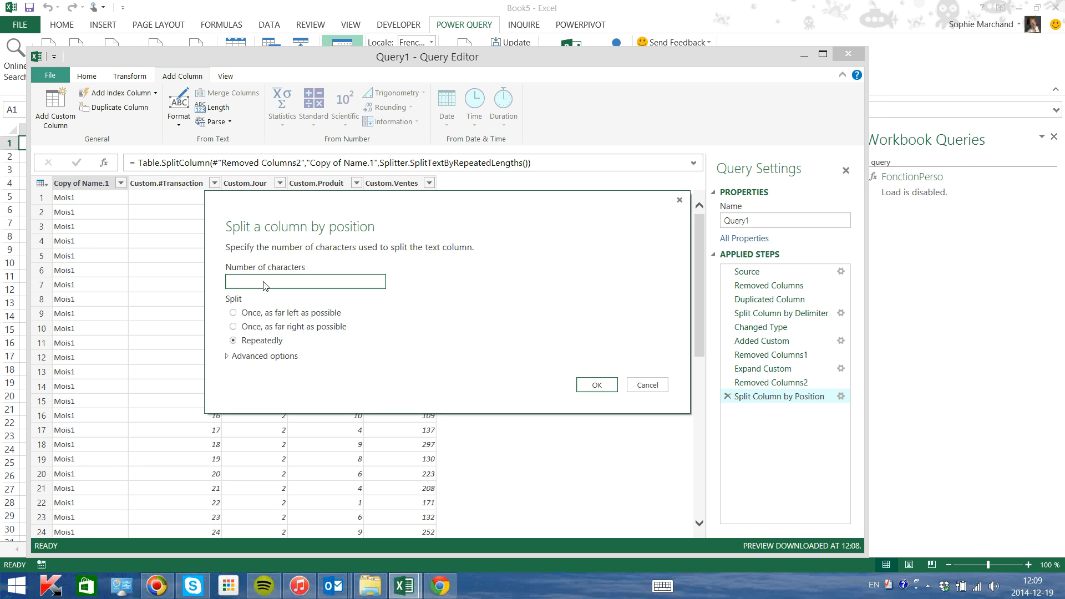
{"action": "left_click", "coordinate": [233, 313]}
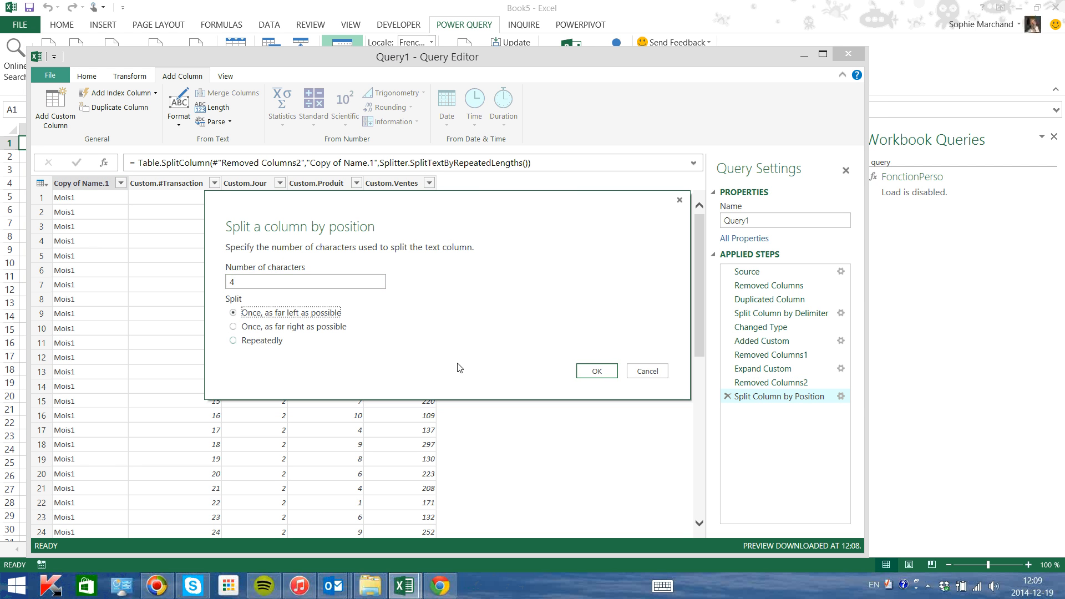
{"action": "key", "text": "Return"}
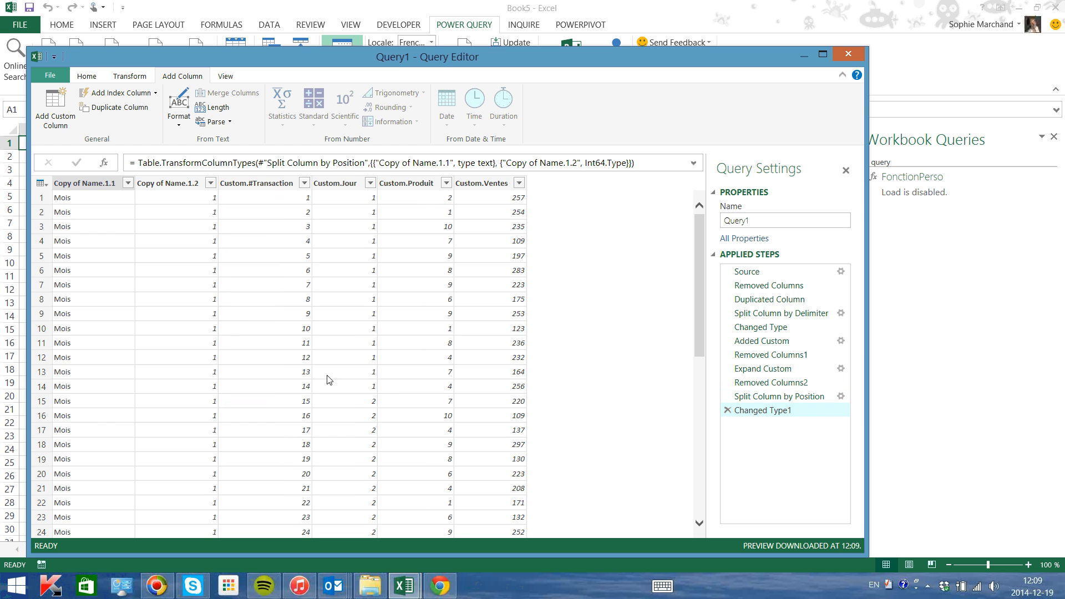
Remove the Copy of Name.1.1 column holding the "Mois" text and select the month number column
{"action": "left_click", "coordinate": [88, 186]}
{"action": "right_click", "coordinate": [86, 185]}
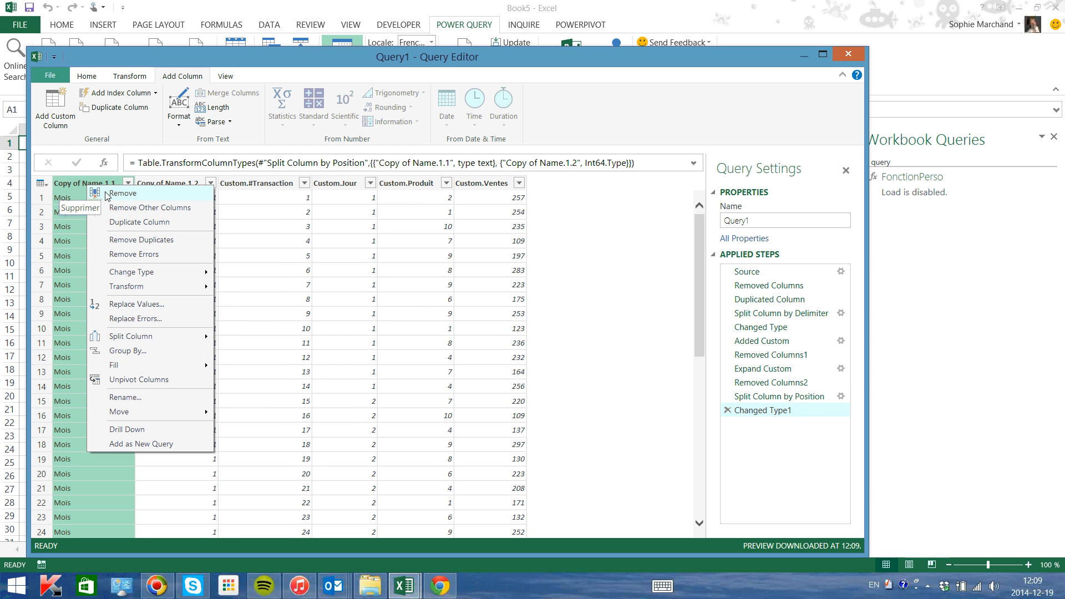
{"action": "left_click", "coordinate": [105, 191]}
{"action": "left_click", "coordinate": [97, 184]}
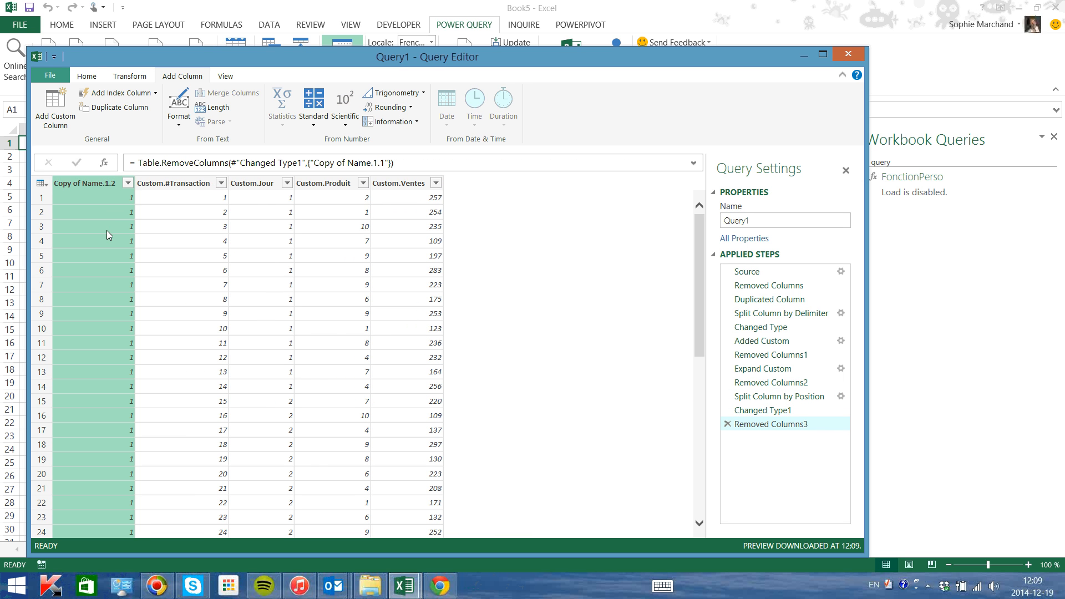
Add a custom column named Custom with the formula =2014
{"action": "left_click", "coordinate": [259, 183]}
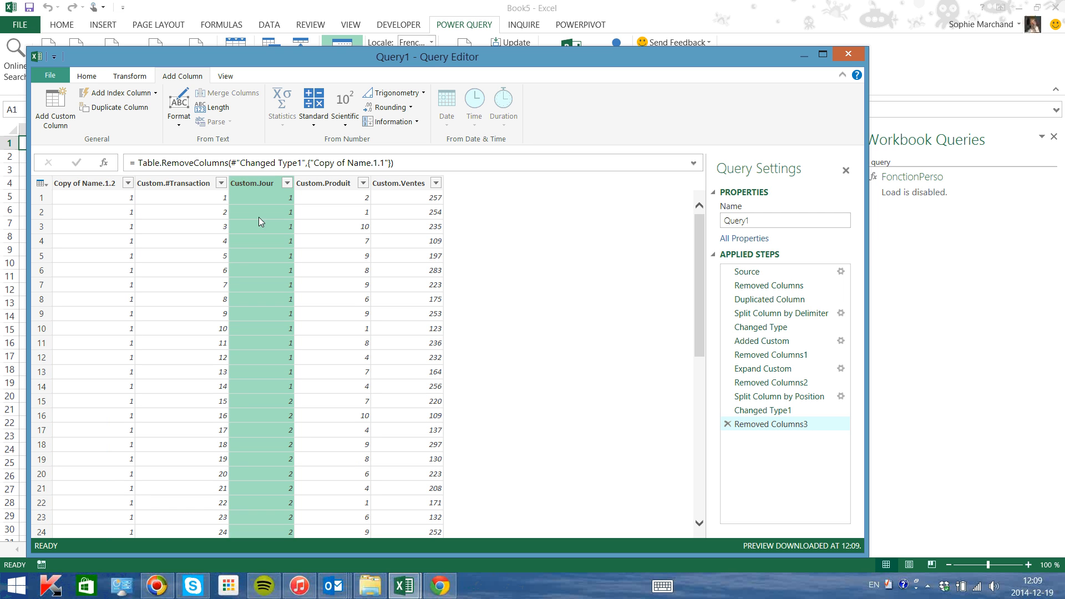
{"action": "left_click", "coordinate": [59, 111]}
{"action": "left_click", "coordinate": [276, 261]}
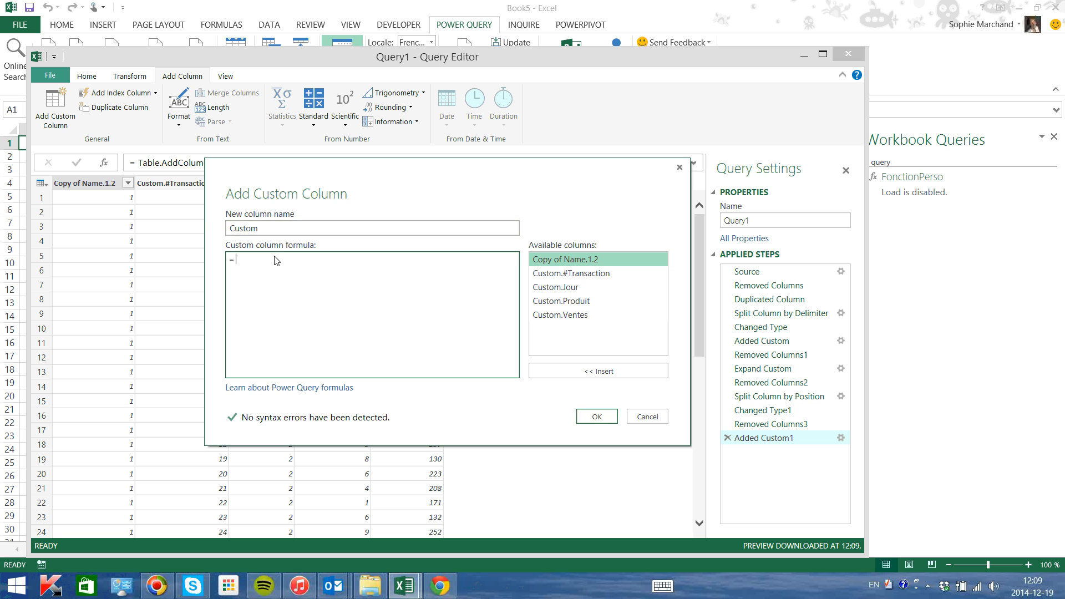
{"action": "left_click", "coordinate": [586, 418]}
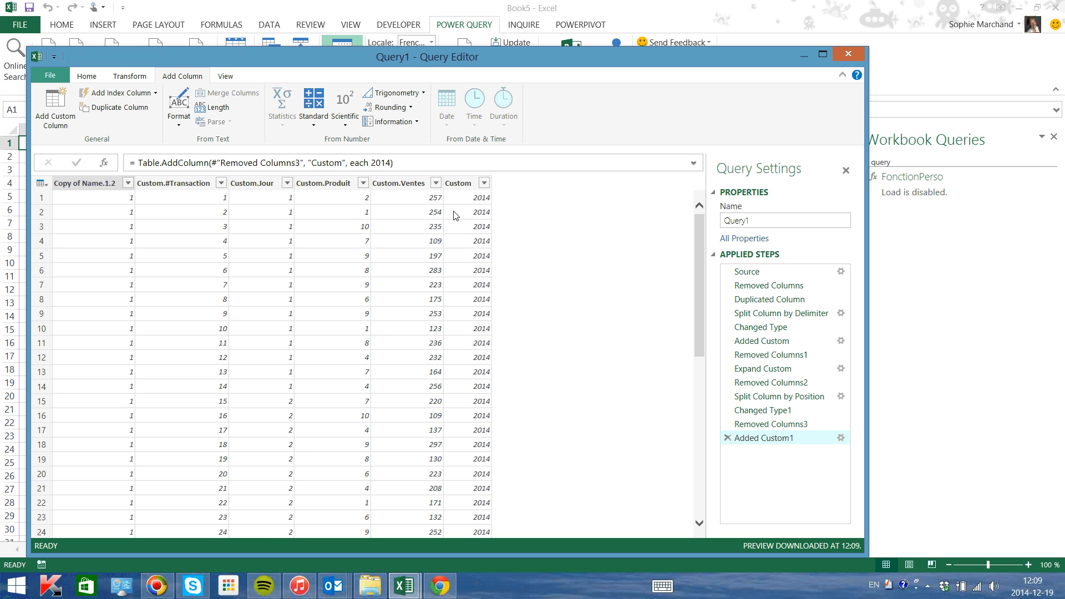
Merge the Custom, Copy of Name.1.2 and Custom.Jour columns in that order, using the custom separator "/"
{"action": "left_click", "coordinate": [461, 183]}
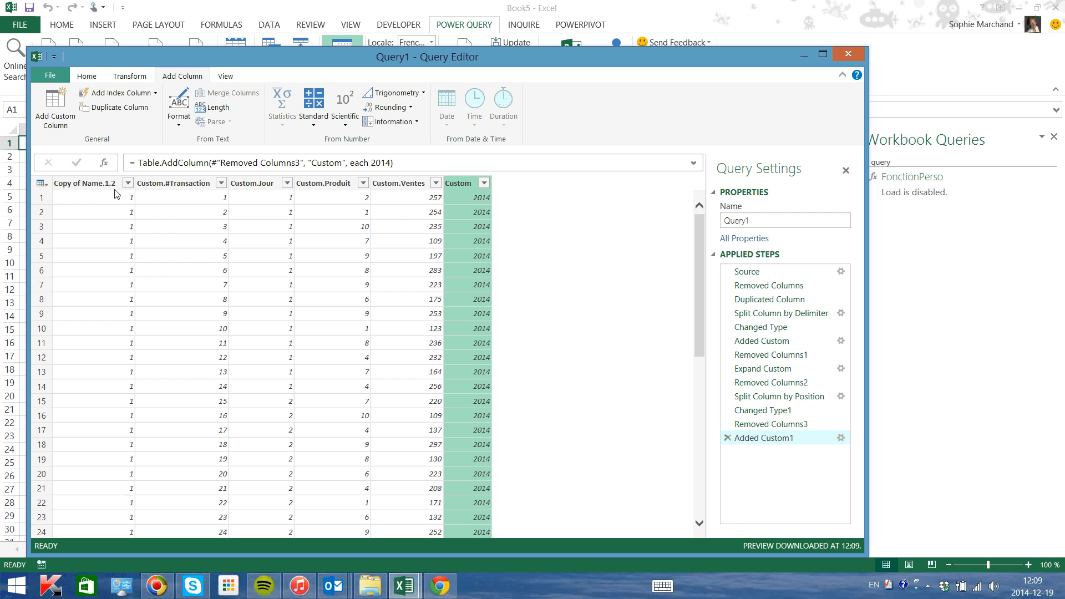
{"action": "left_click", "coordinate": [91, 185], "text": "ctrl"}
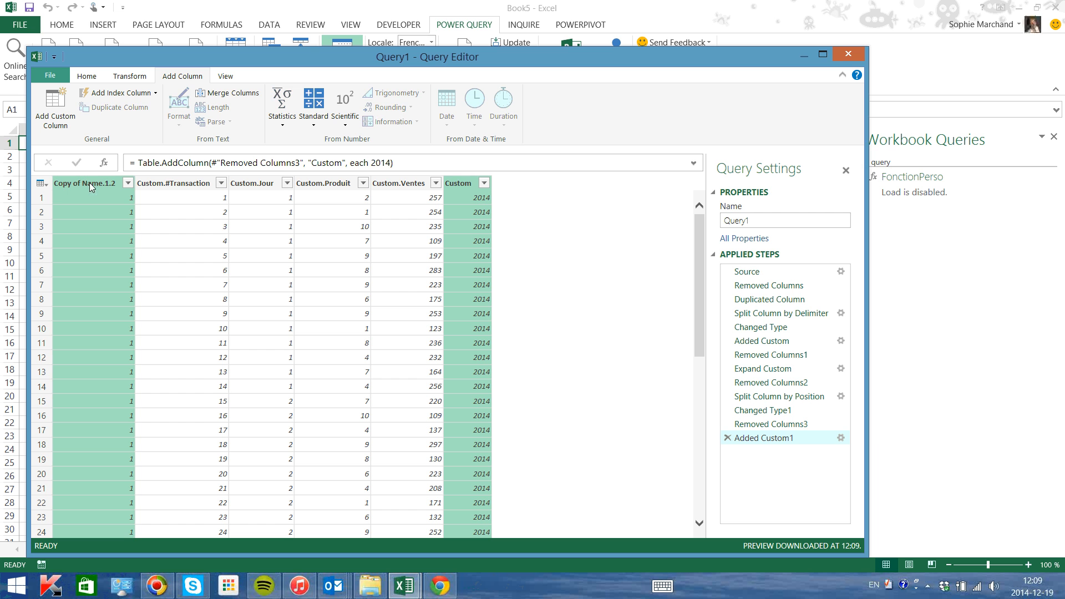
{"action": "left_click", "coordinate": [259, 185], "text": "ctrl"}
{"action": "left_click", "coordinate": [131, 77]}
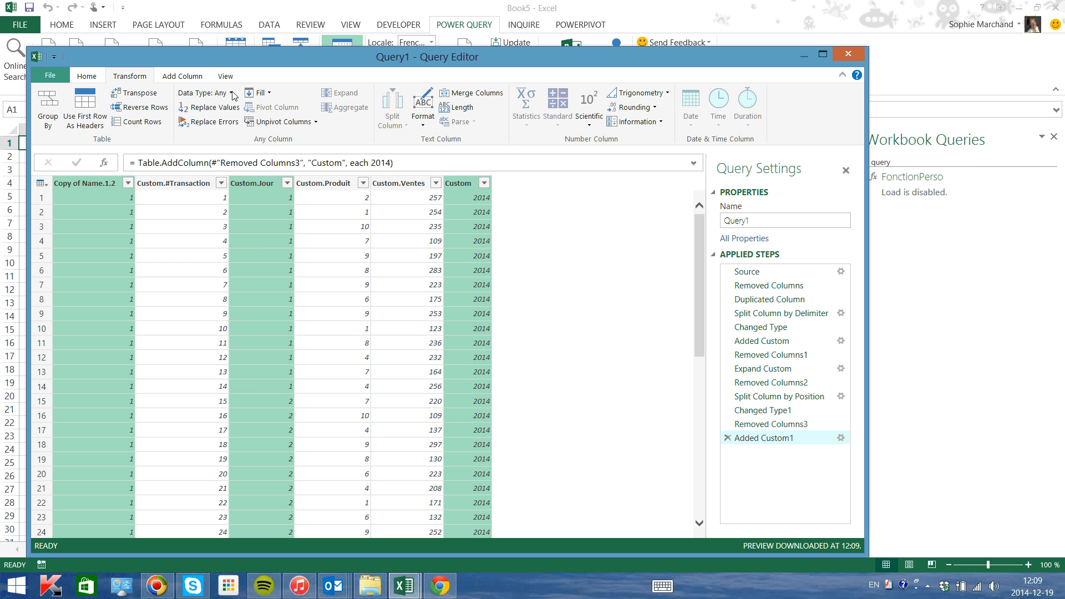
{"action": "left_click", "coordinate": [468, 99]}
{"action": "left_click", "coordinate": [278, 307]}
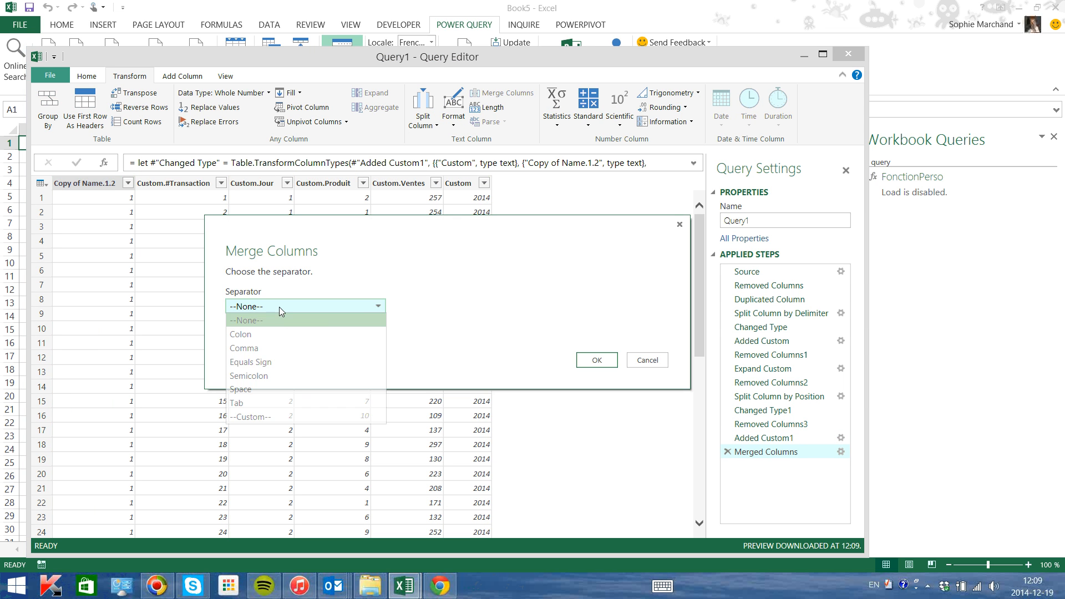
{"action": "left_click", "coordinate": [268, 417]}
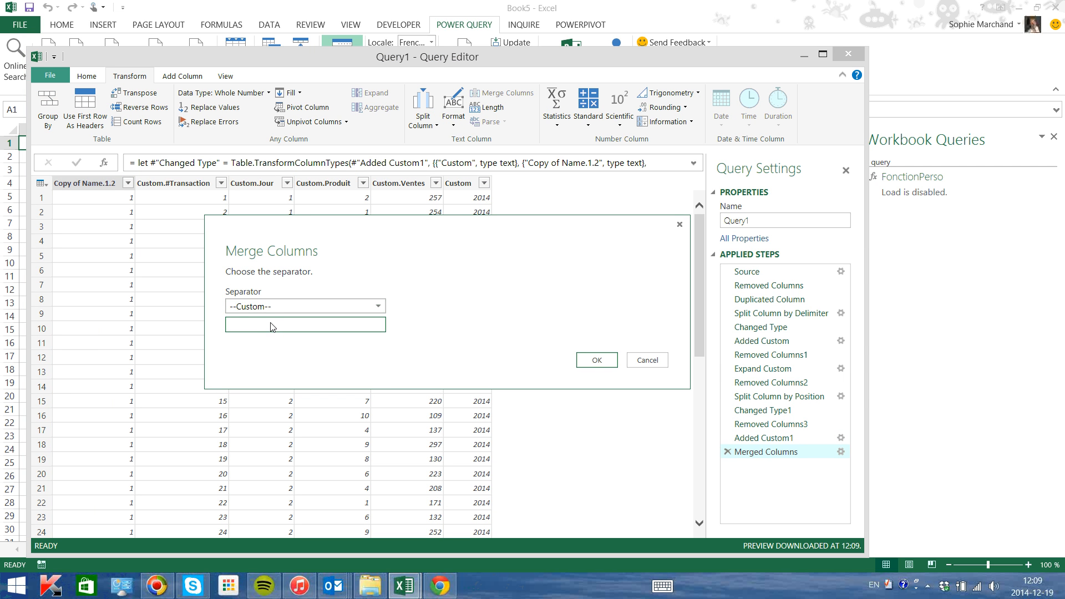
{"action": "left_click", "coordinate": [600, 357]}
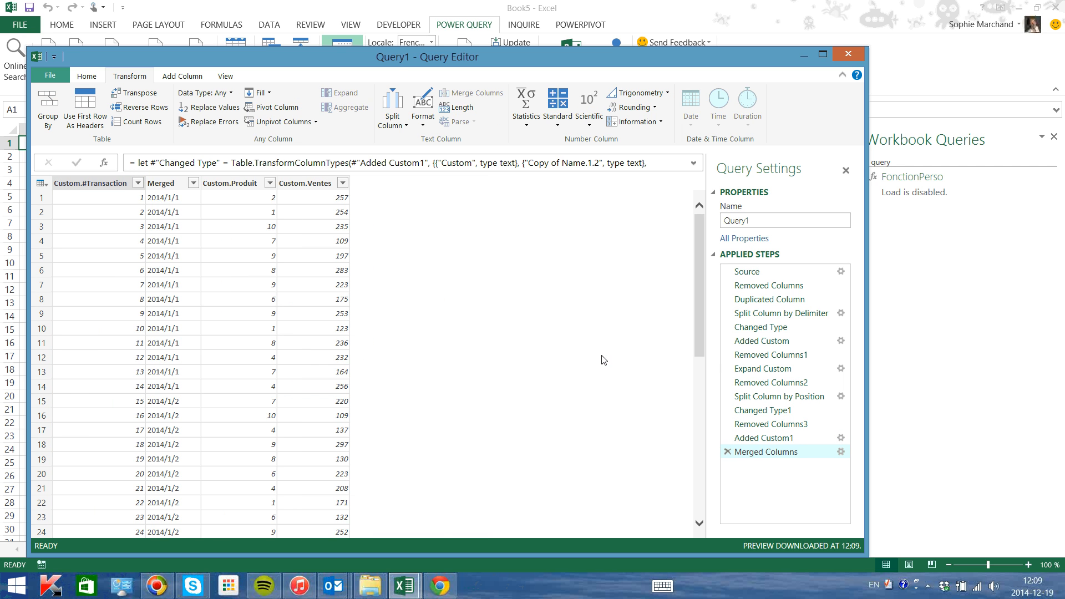
Set the Merged column's data type to Date and rename the column Date
{"action": "left_click", "coordinate": [168, 183]}
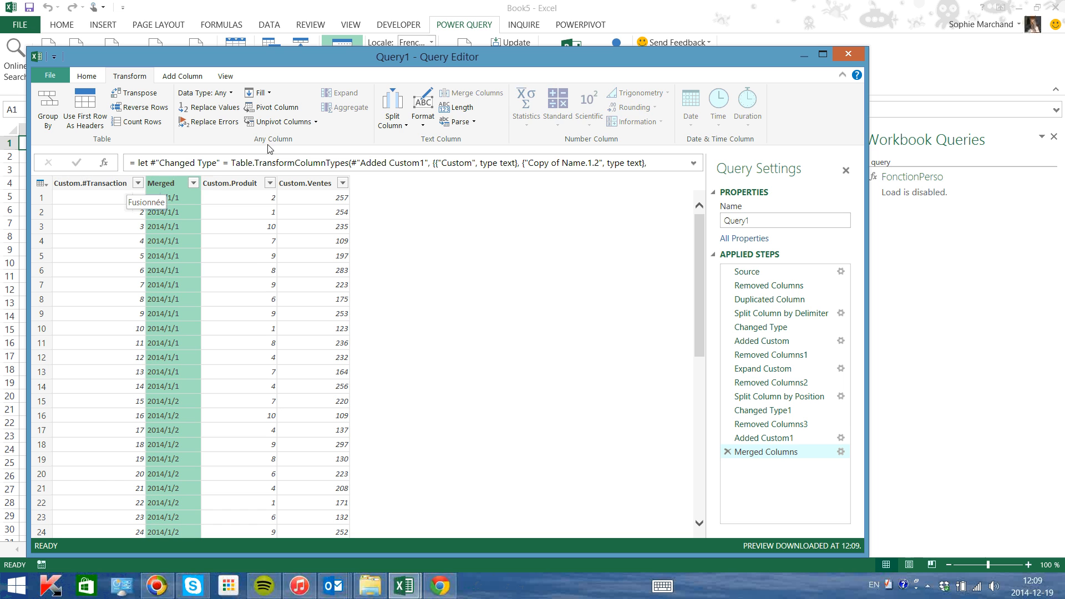
{"action": "left_click", "coordinate": [90, 77]}
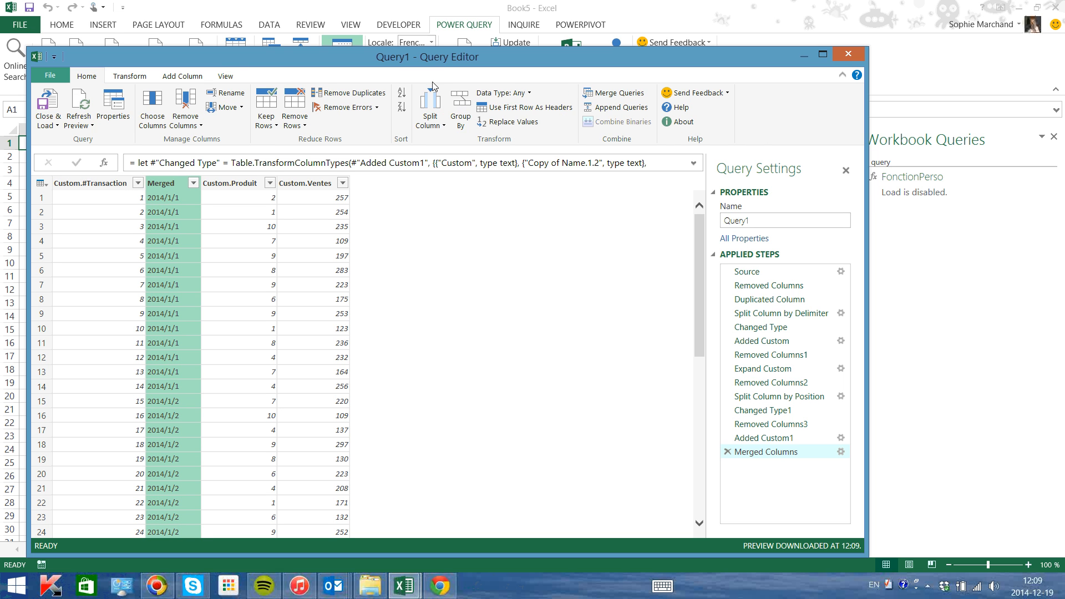
{"action": "left_click", "coordinate": [525, 98]}
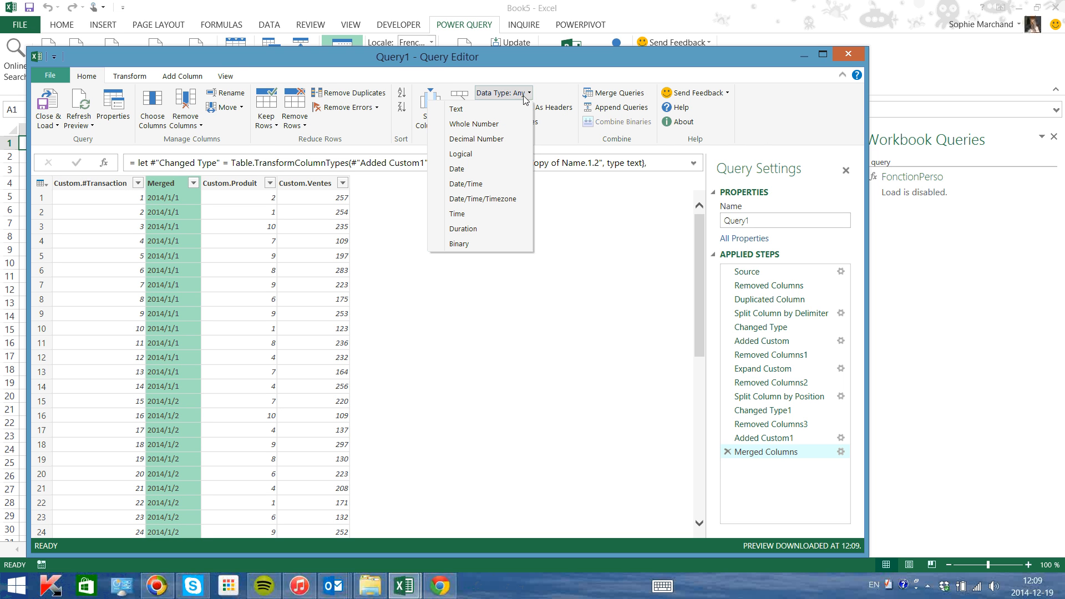
{"action": "left_click", "coordinate": [490, 170]}
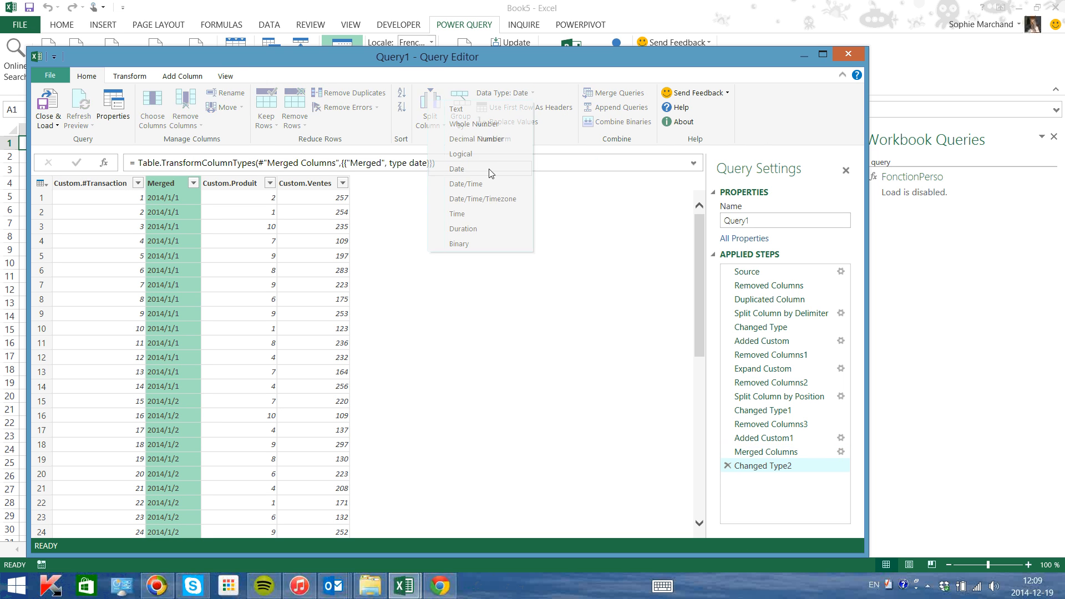
{"action": "double_click", "coordinate": [160, 184]}
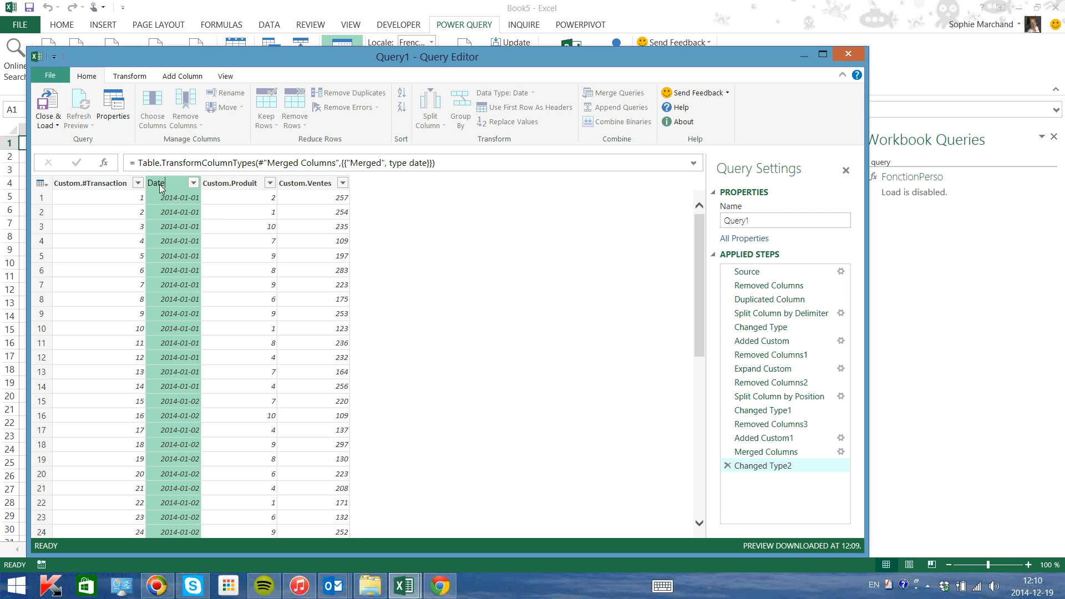
{"action": "key", "text": "Return"}
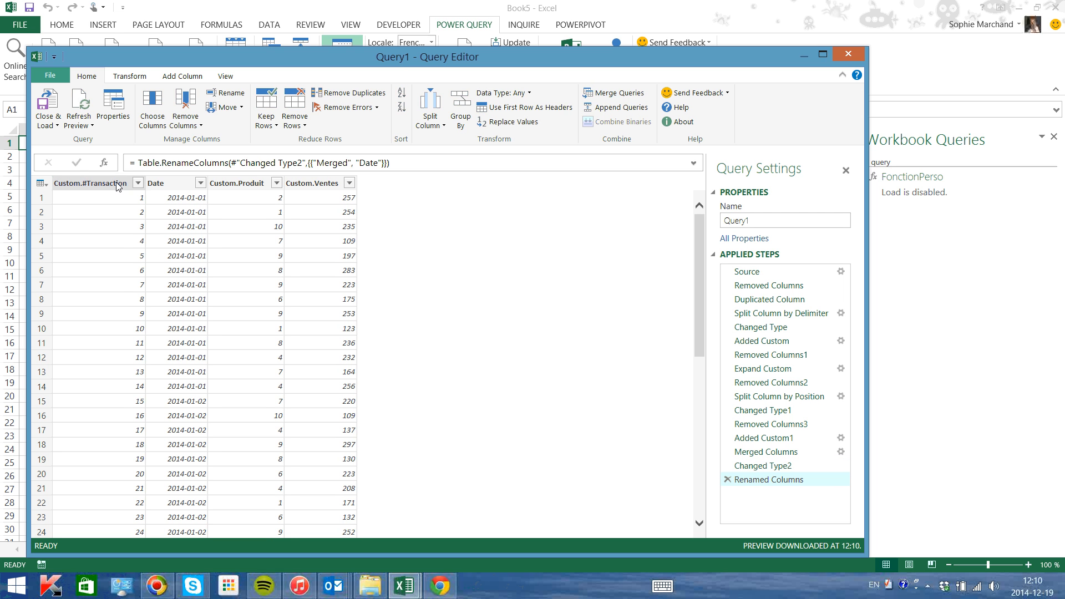
Rename the Custom.#Transaction column as #Transaction
{"action": "left_click", "coordinate": [117, 186]}
{"action": "double_click", "coordinate": [89, 184]}
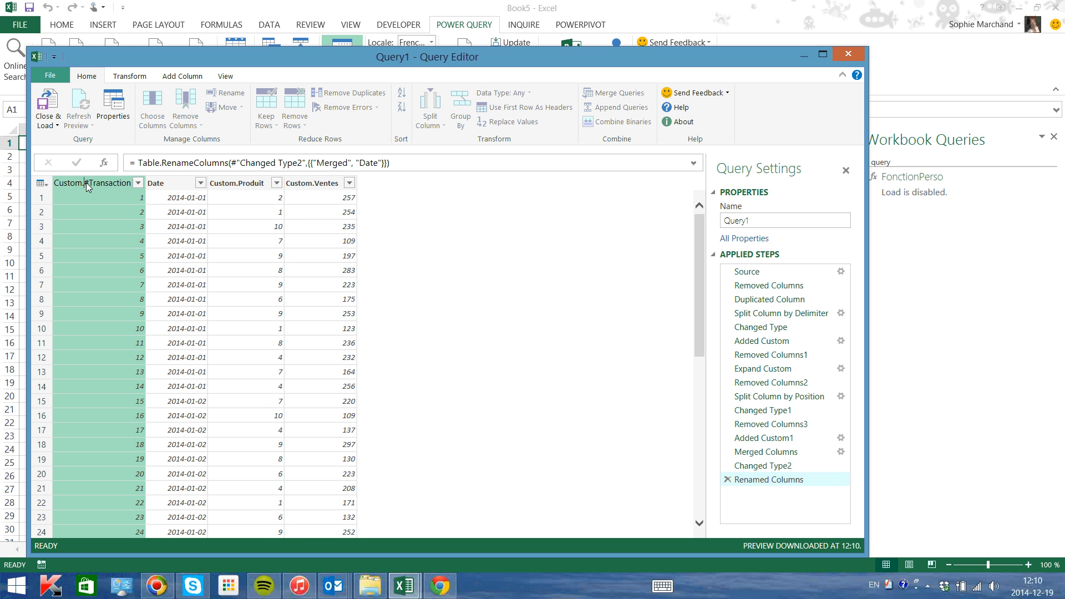
{"action": "key", "text": "BackSpace"}
{"action": "key", "text": "BackSpace"}
{"action": "key", "text": "BackSpace"}
{"action": "key", "text": "BackSpace"}
{"action": "key", "text": "BackSpace"}
{"action": "key", "text": "BackSpace"}
{"action": "key", "text": "BackSpace"}
Rename the Custom.Produit column as Produit and the Custom.Ventes column as Ventes
{"action": "left_click", "coordinate": [224, 186]}
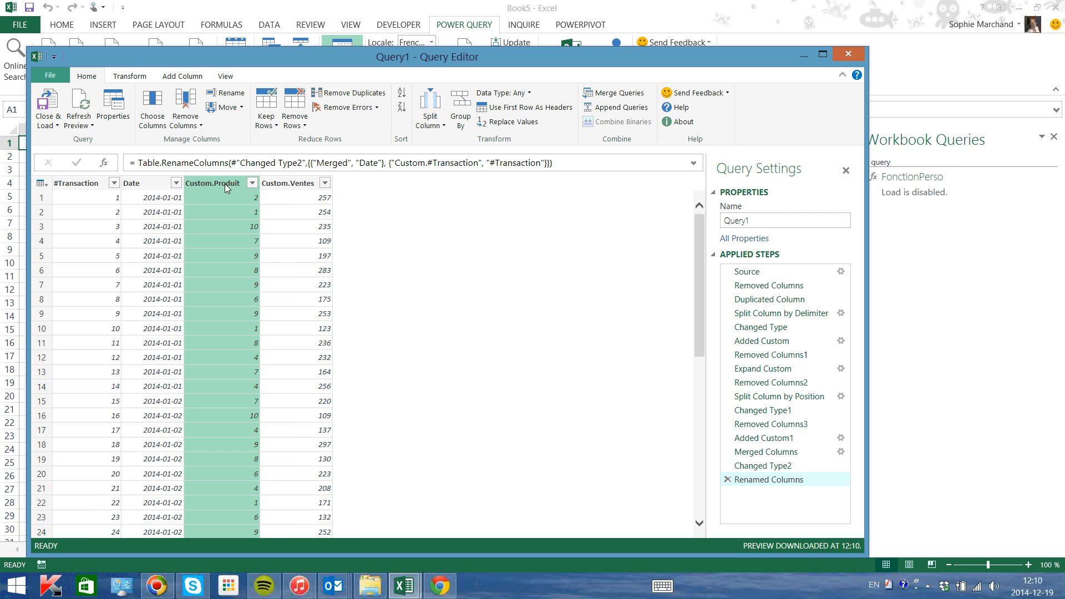
{"action": "double_click", "coordinate": [220, 183]}
{"action": "key", "text": "BackSpace"}
{"action": "key", "text": "BackSpace"}
{"action": "key", "text": "BackSpace"}
{"action": "key", "text": "BackSpace"}
{"action": "key", "text": "BackSpace"}
{"action": "key", "text": "BackSpace"}
{"action": "key", "text": "BackSpace"}
{"action": "key", "text": "Return"}
{"action": "double_click", "coordinate": [276, 184]}
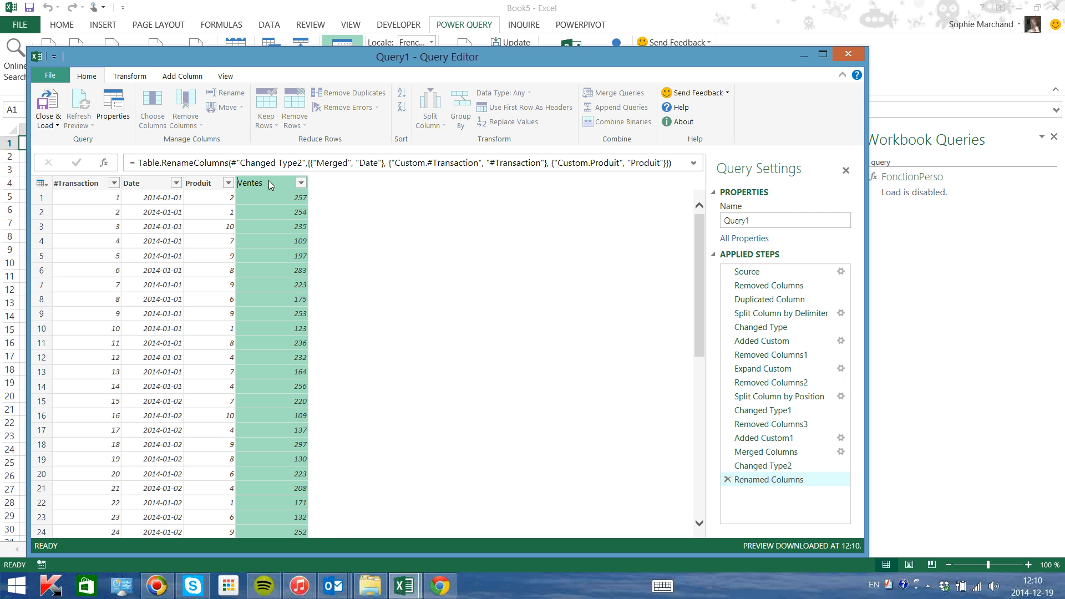
{"action": "key", "text": "Return"}
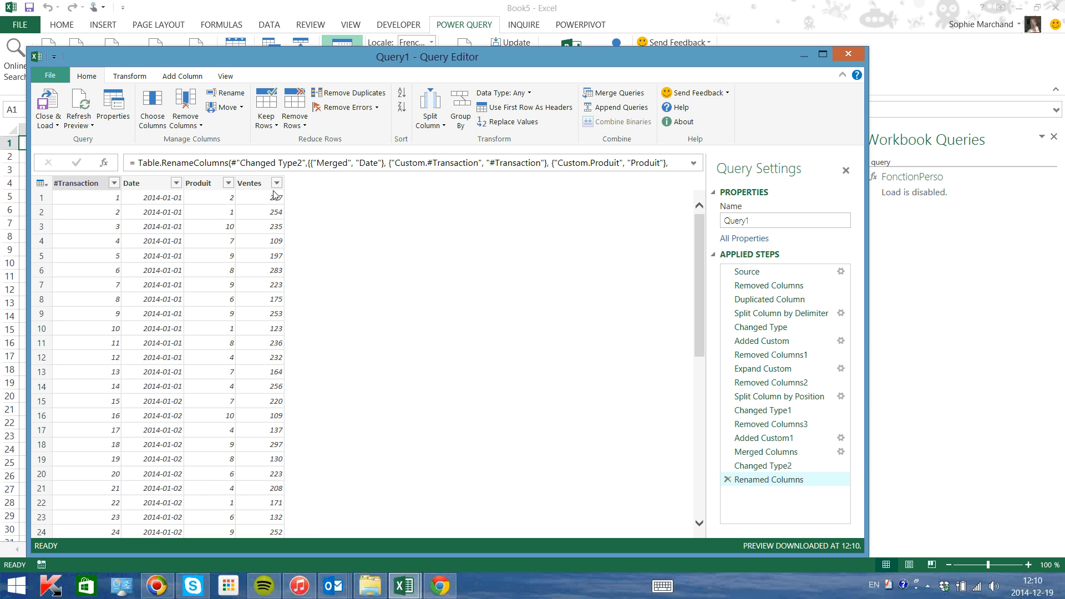
Load the query result into the workbook and check which months the Date column's filter lists
{"action": "left_click", "coordinate": [46, 101]}
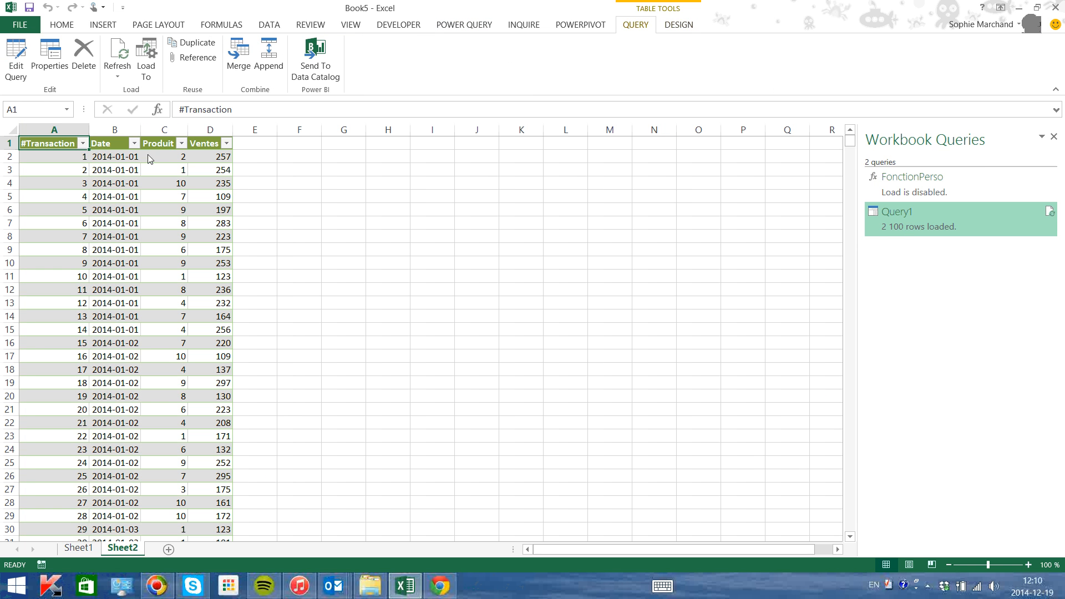
{"action": "left_click", "coordinate": [134, 143]}
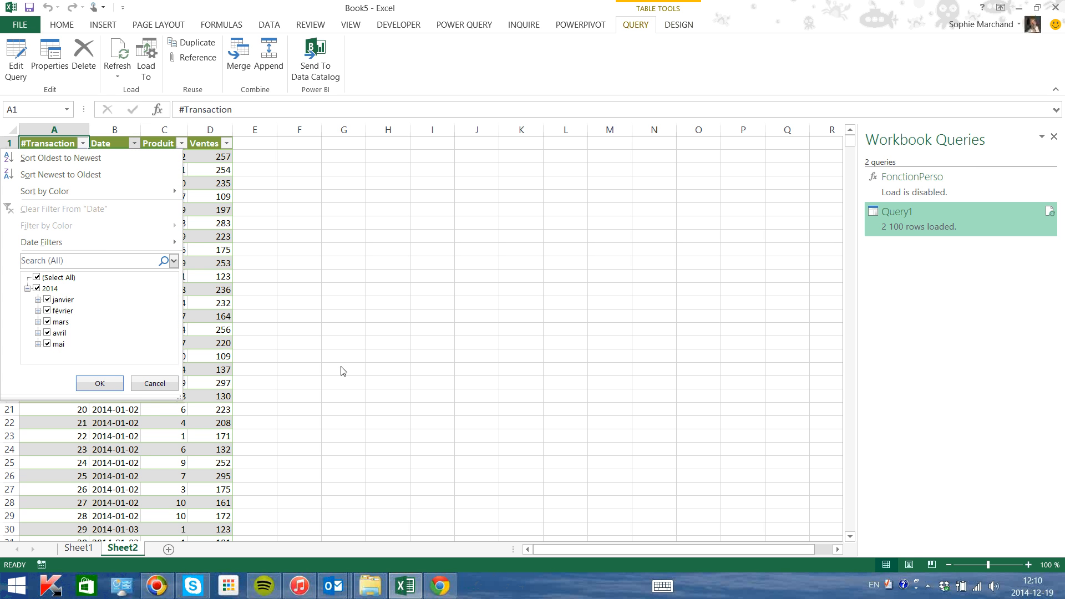
{"action": "left_click", "coordinate": [433, 333]}
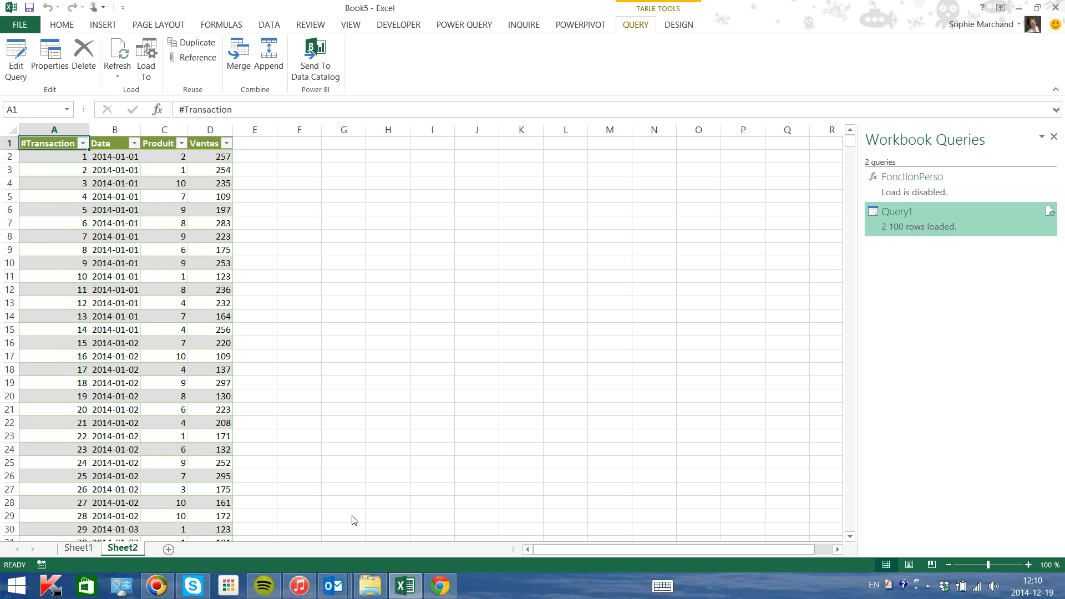
Switch to File Explorer and open the Ventes mensuelles folder under Bureau, Formations 2015, Matériel de formation, Power BI, 1. Power Query, Tables
{"action": "left_click", "coordinate": [370, 585]}
{"action": "left_click", "coordinate": [46, 165]}
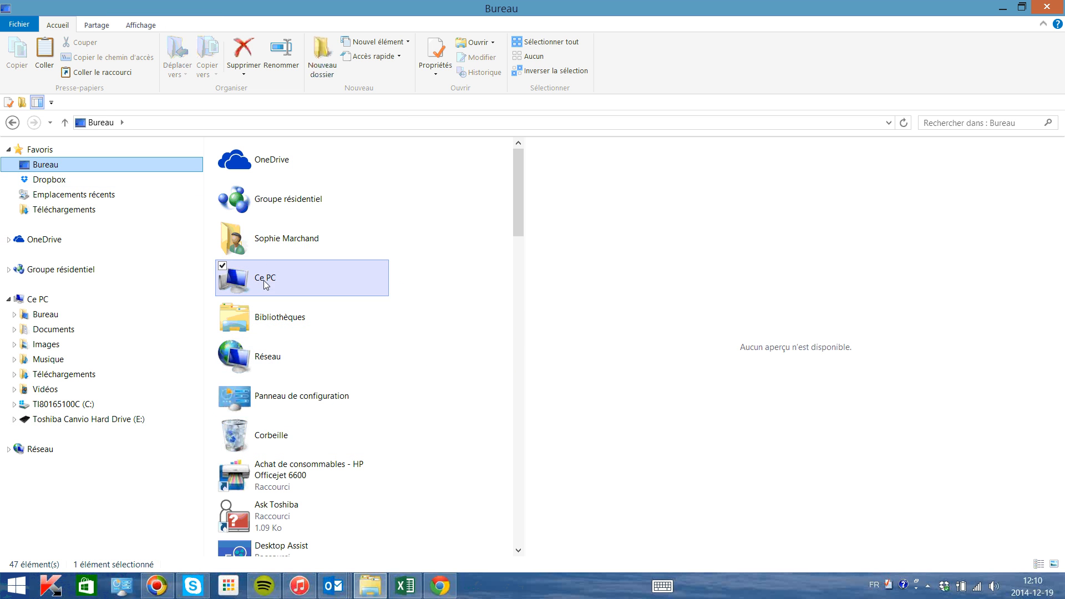
{"action": "double_click", "coordinate": [277, 237]}
{"action": "double_click", "coordinate": [248, 172]}
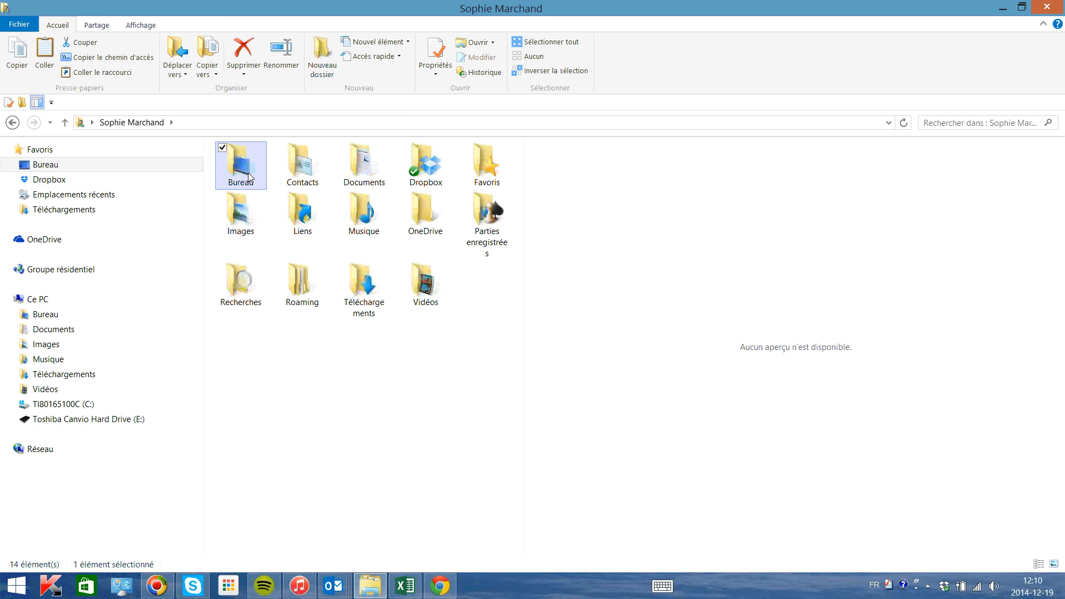
{"action": "double_click", "coordinate": [285, 227]}
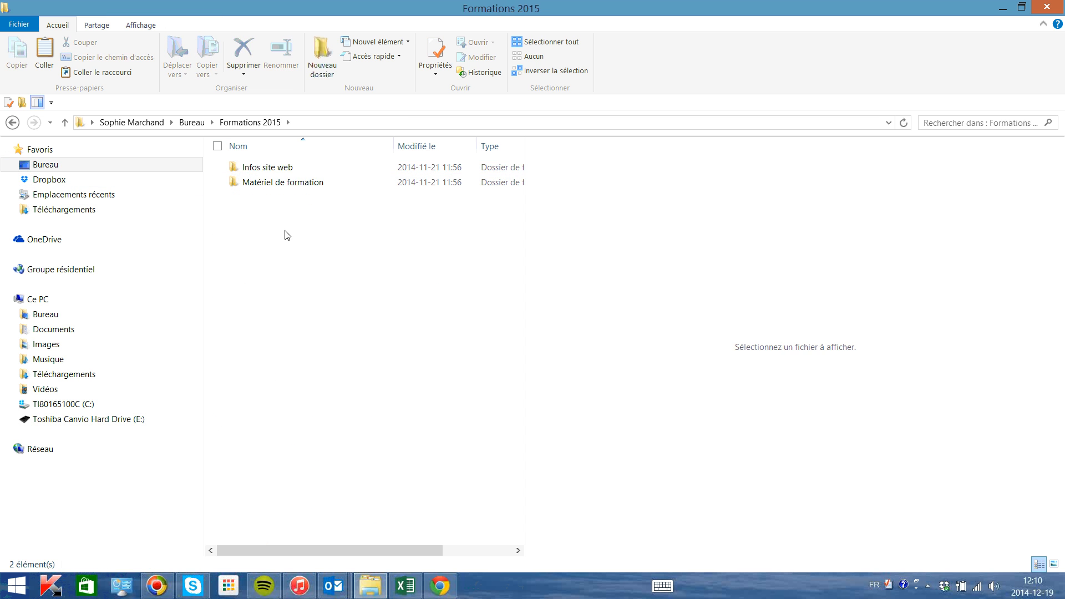
{"action": "double_click", "coordinate": [278, 185]}
{"action": "double_click", "coordinate": [272, 185]}
{"action": "double_click", "coordinate": [269, 167]}
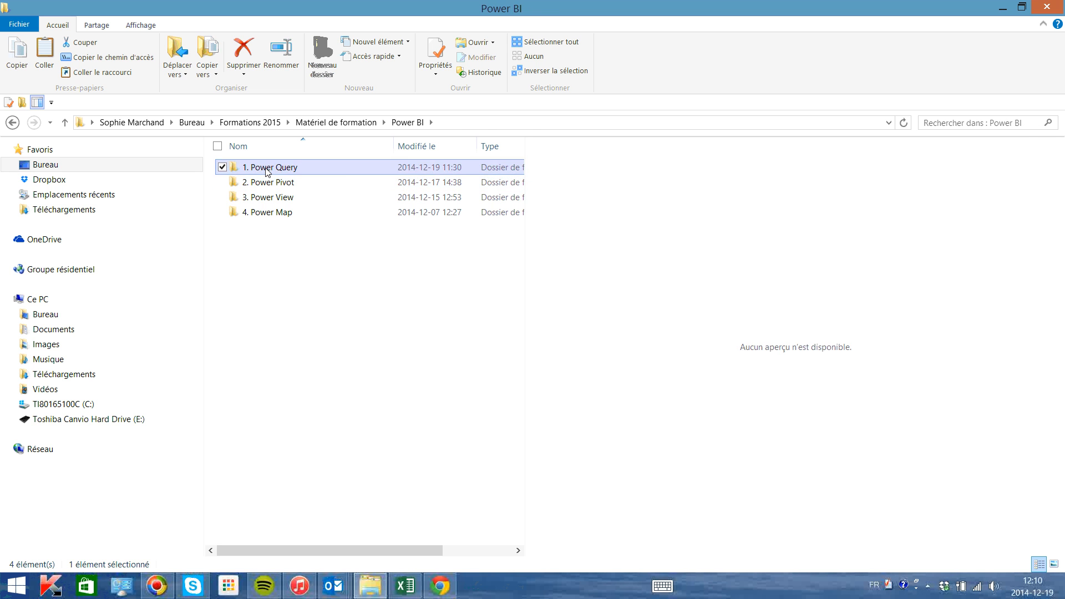
{"action": "double_click", "coordinate": [266, 168]}
{"action": "double_click", "coordinate": [266, 171]}
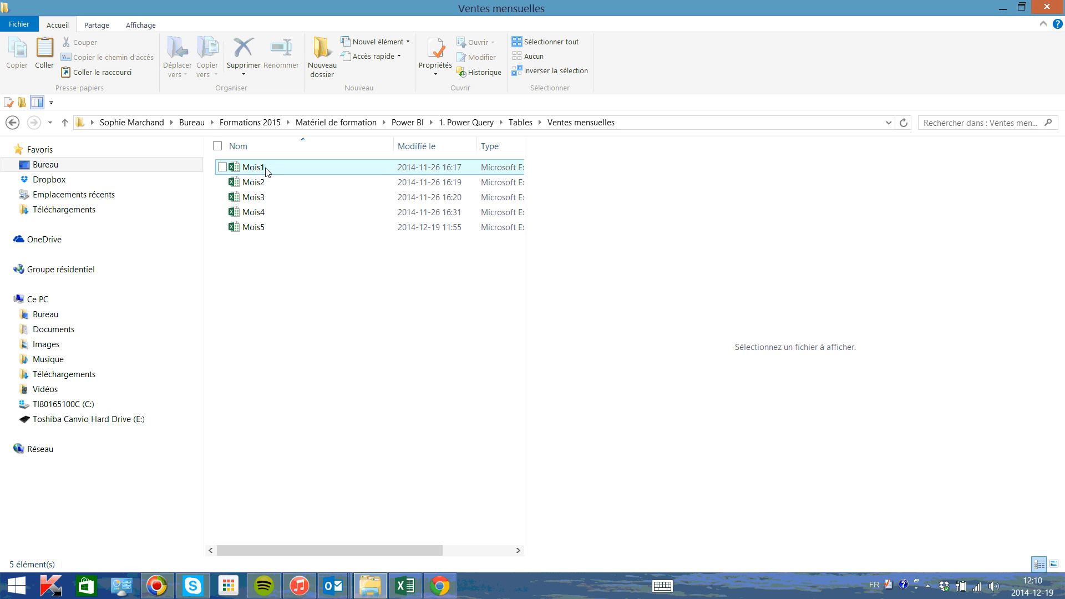
Duplicate the Mois5 workbook within the Ventes mensuelles folder
{"action": "left_click", "coordinate": [254, 231]}
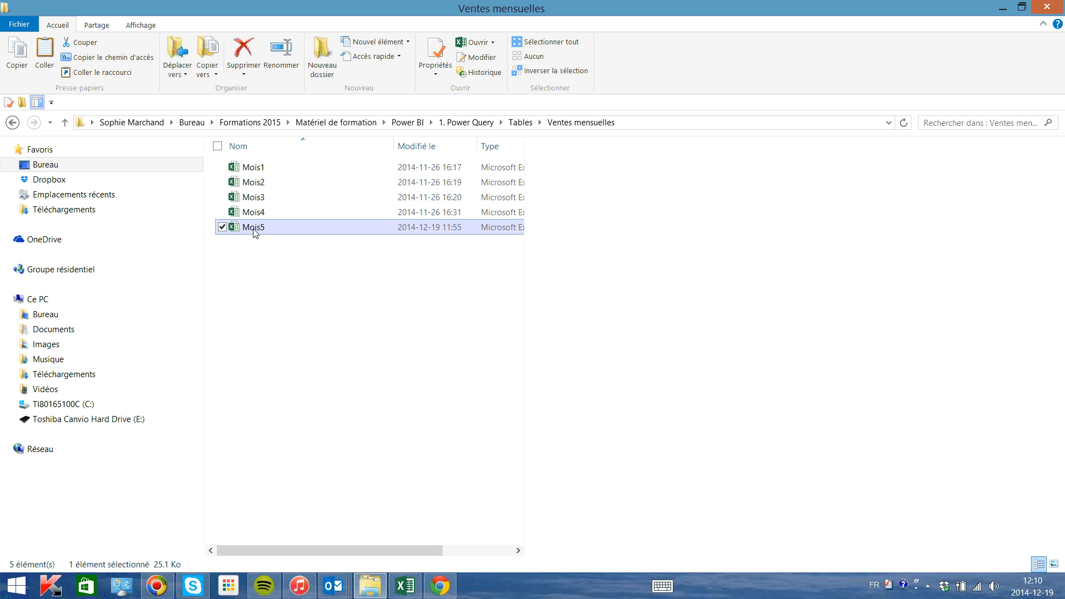
{"action": "right_click", "coordinate": [254, 229]}
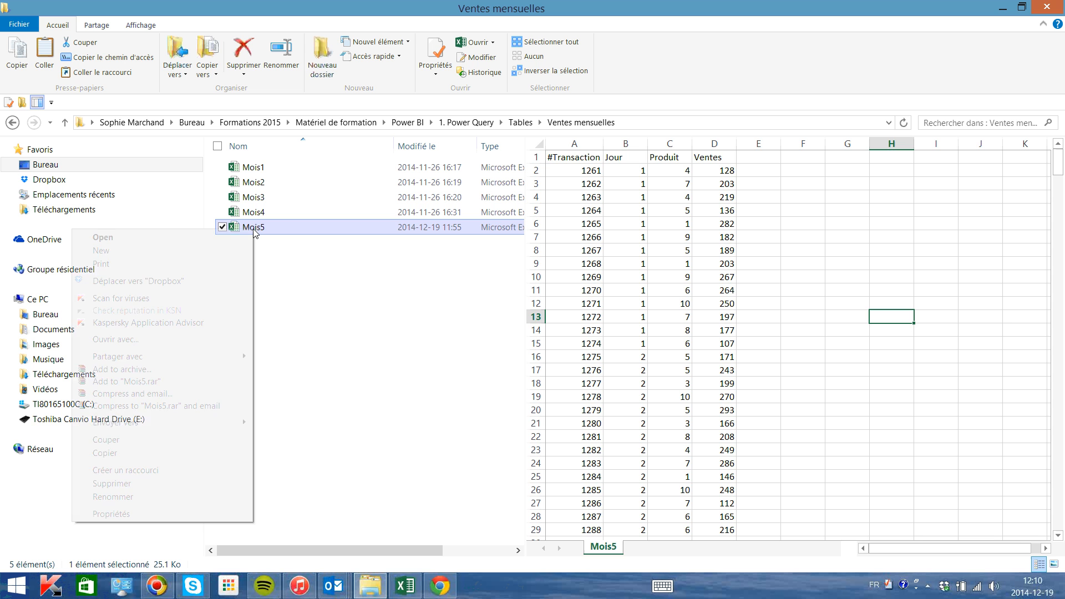
{"action": "left_click", "coordinate": [195, 452]}
{"action": "right_click", "coordinate": [250, 267]}
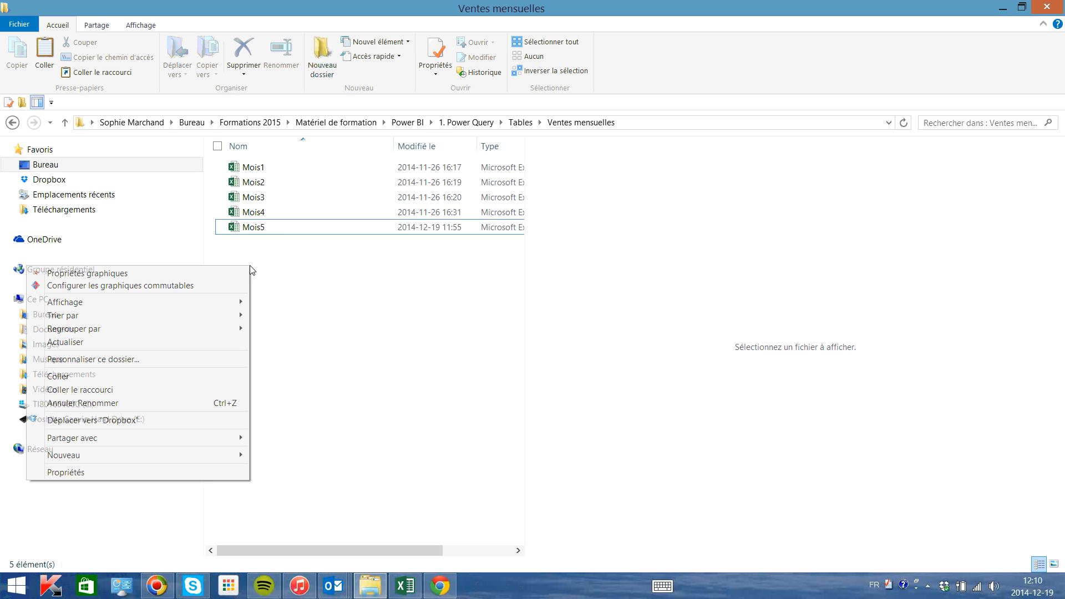
{"action": "left_click", "coordinate": [170, 376]}
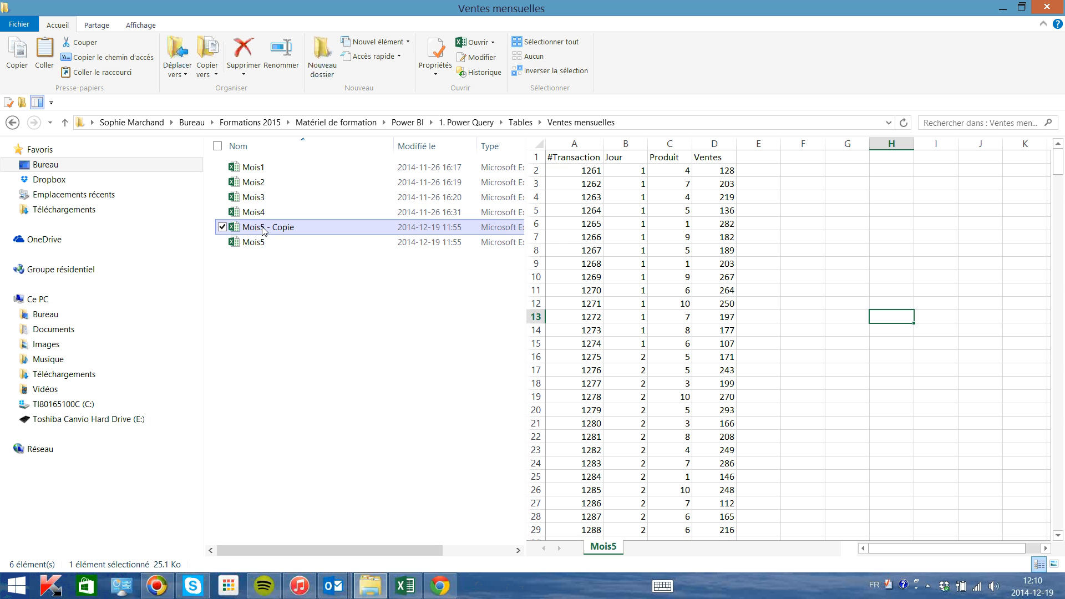
Rename the copied workbook as Mois6 and open it in Excel
{"action": "right_click", "coordinate": [263, 229]}
{"action": "left_click", "coordinate": [164, 494]}
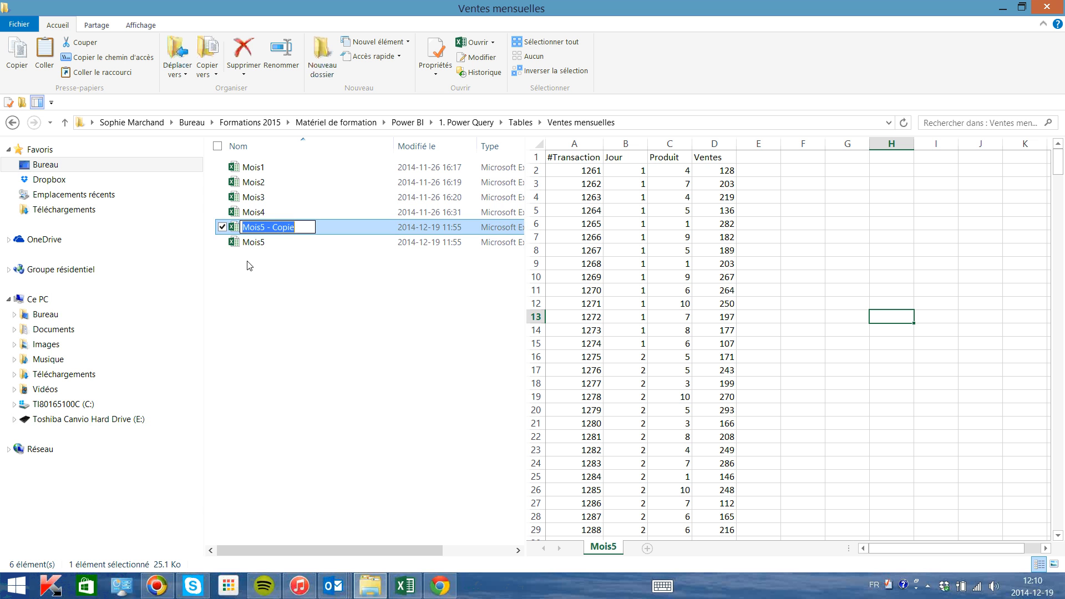
{"action": "left_click_drag", "start_coordinate": [260, 228], "coordinate": [323, 235]}
{"action": "type", "text": "6"}
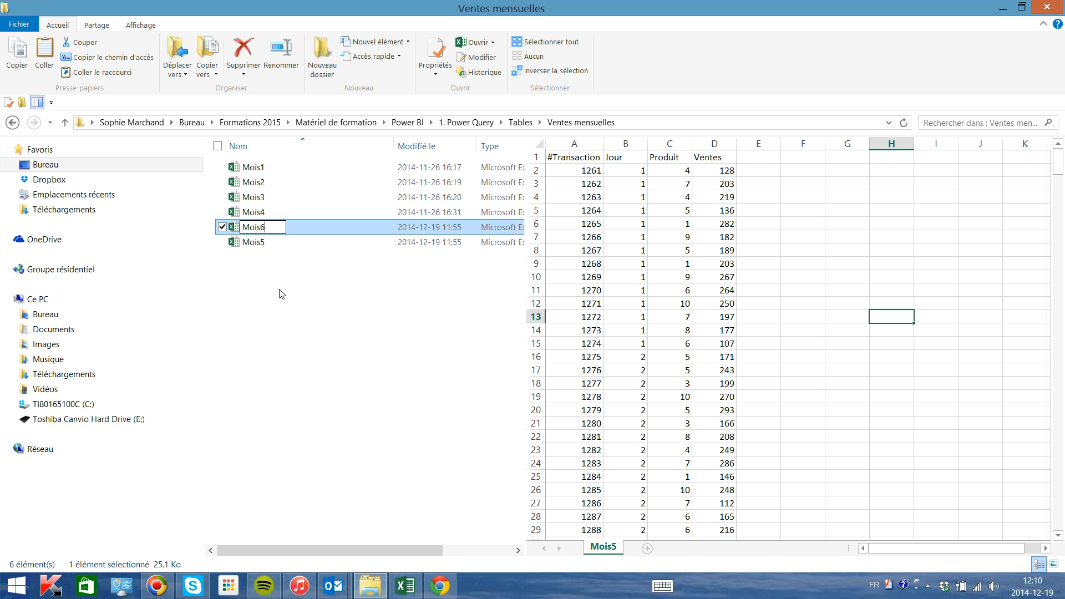
{"action": "key", "text": "Return"}
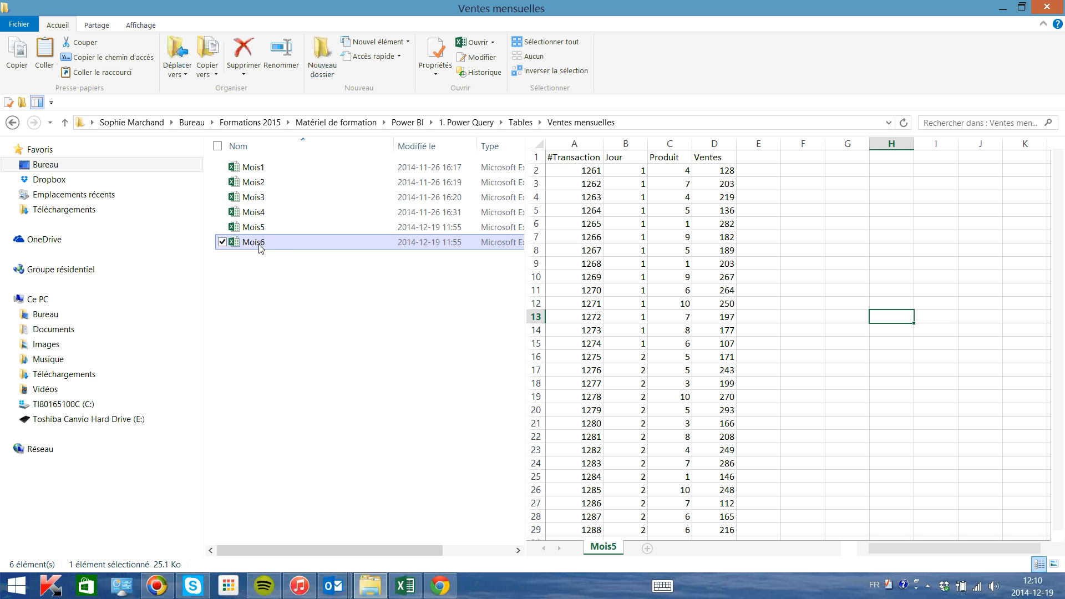
{"action": "double_click", "coordinate": [253, 243]}
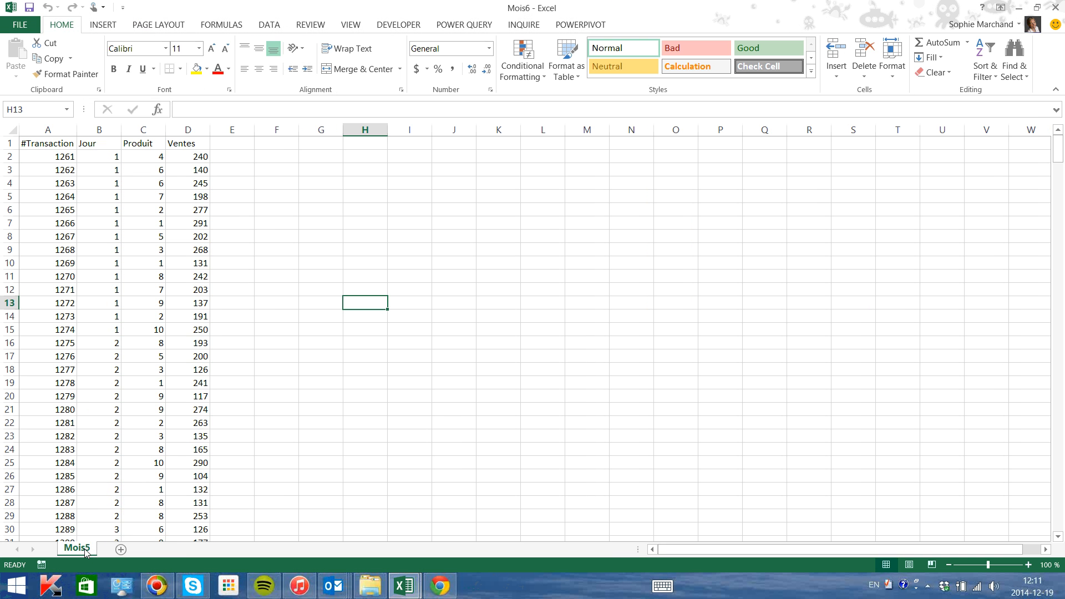
Rename the Mois5 worksheet in the Mois6 workbook as Mois6
{"action": "right_click", "coordinate": [84, 549]}
{"action": "left_click", "coordinate": [132, 424]}
{"action": "type", "text": "Mois"}
{"action": "key", "text": "Return"}
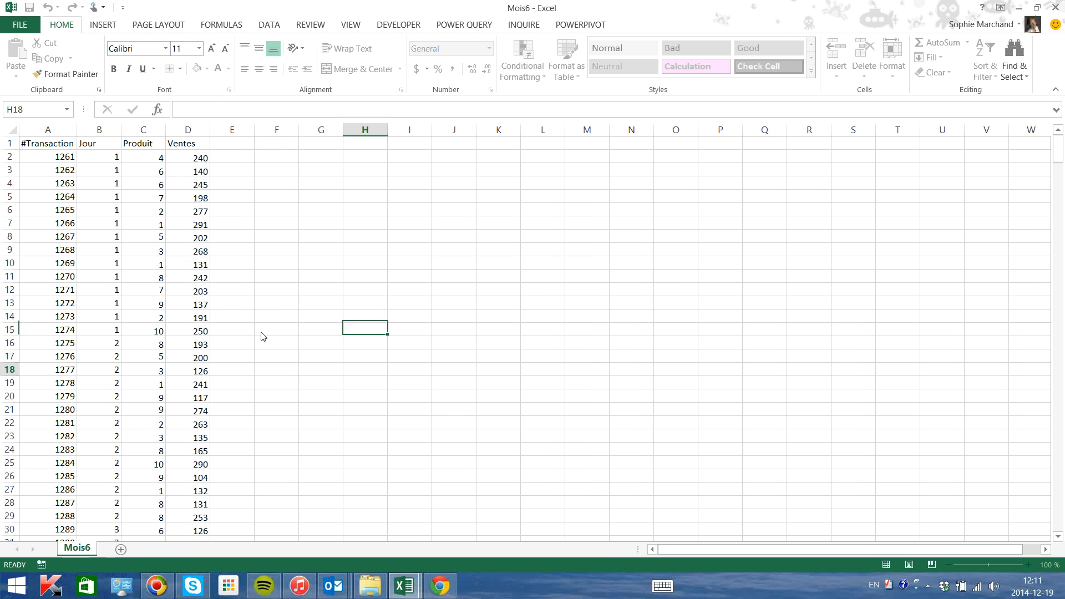
Close the Mois6 workbook, saving the changes, and return to the Book5 workbook
{"action": "left_click", "coordinate": [23, 27]}
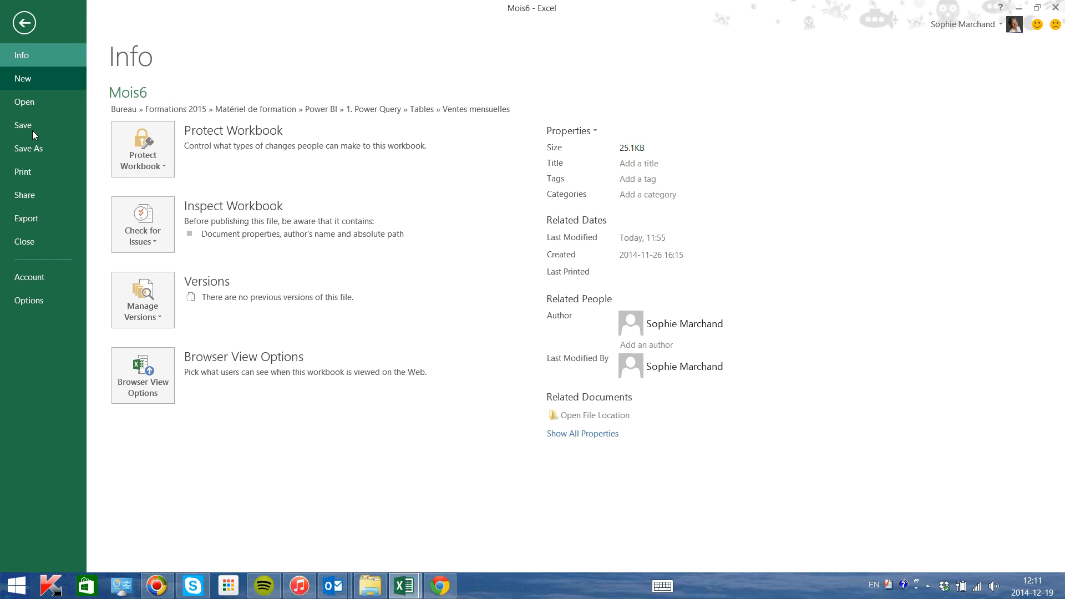
{"action": "left_click", "coordinate": [48, 244]}
{"action": "left_click", "coordinate": [477, 309]}
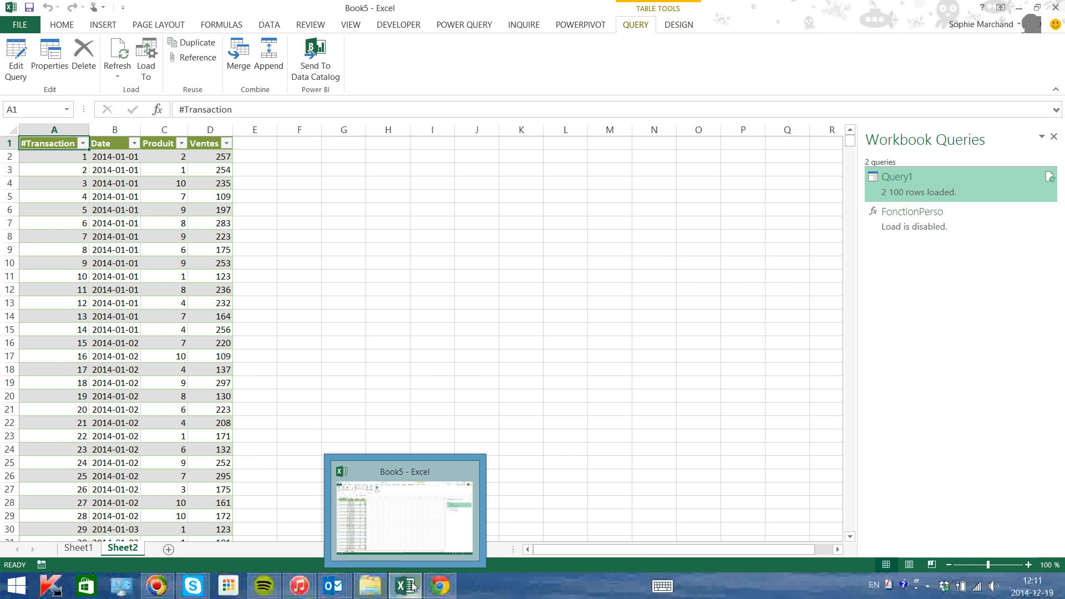
Check which months the Date column's filter lists in the Sheet2 table before refreshing the query
{"action": "left_click", "coordinate": [205, 345]}
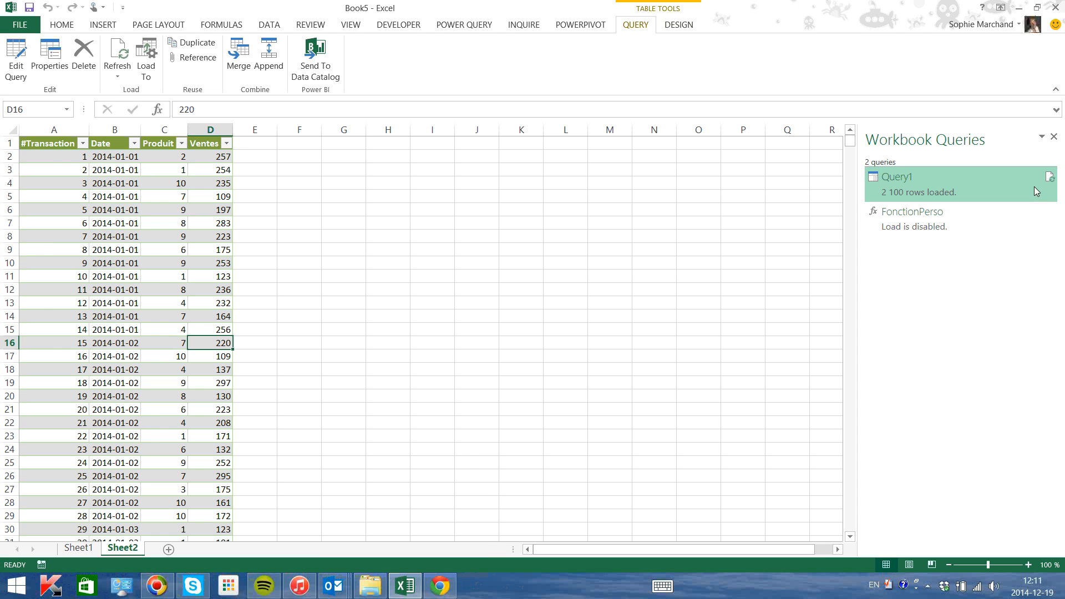
{"action": "left_click", "coordinate": [134, 144]}
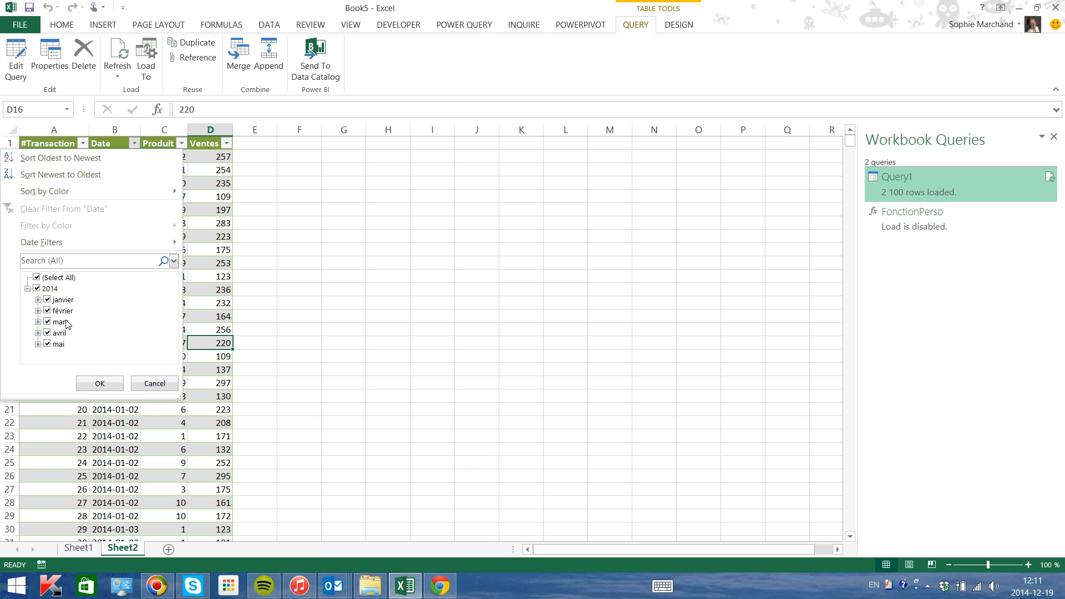
{"action": "left_click", "coordinate": [99, 383]}
Refresh Query1 from the workbook queries and check the months in the Date column's filter again
{"action": "left_click", "coordinate": [1049, 176]}
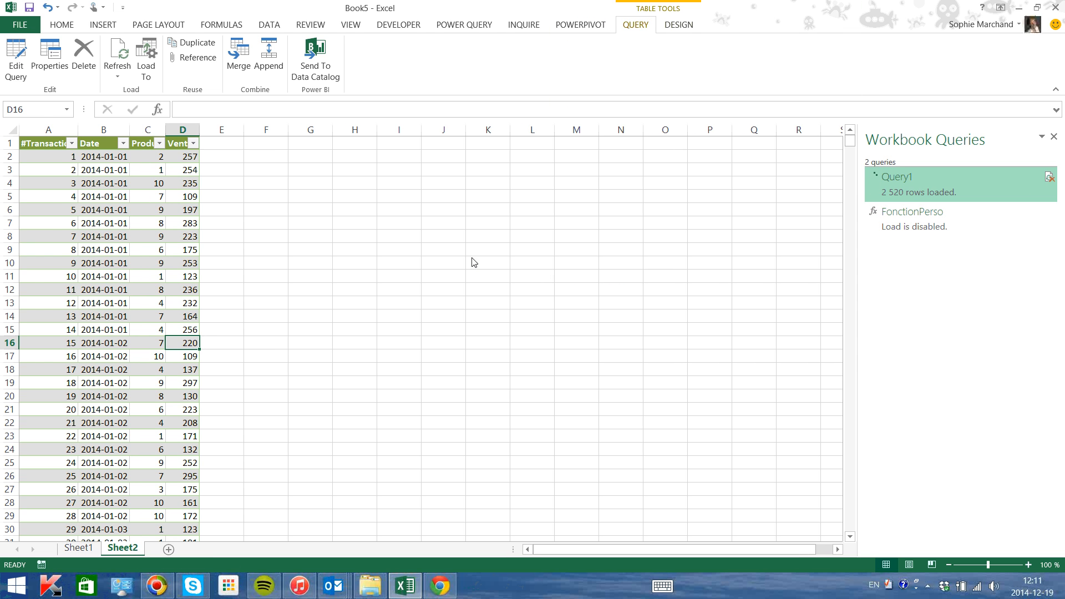
{"action": "left_click", "coordinate": [134, 143]}
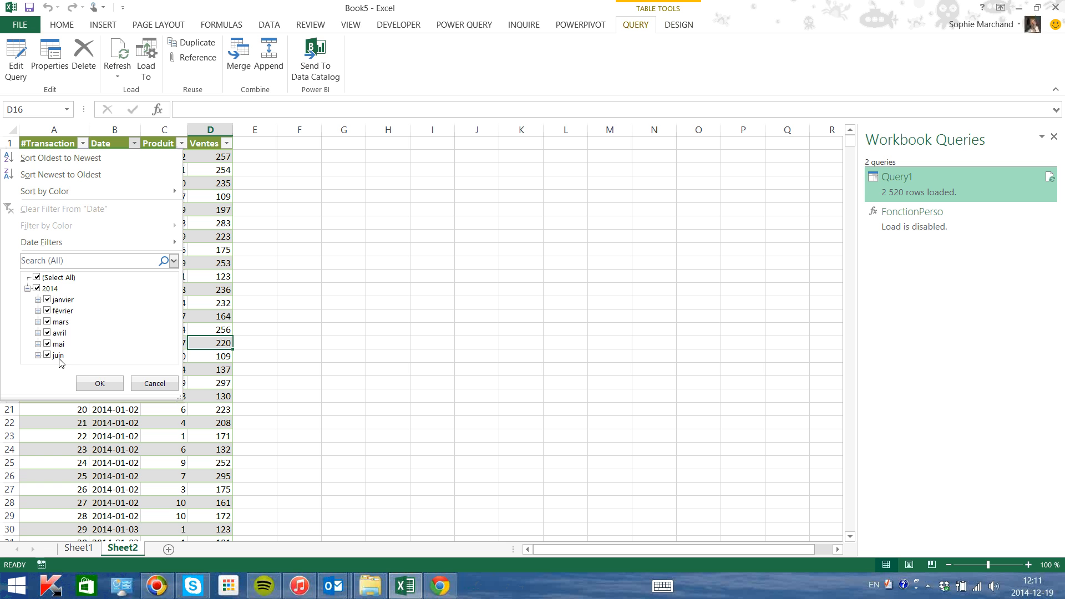
{"action": "left_click", "coordinate": [462, 314]}
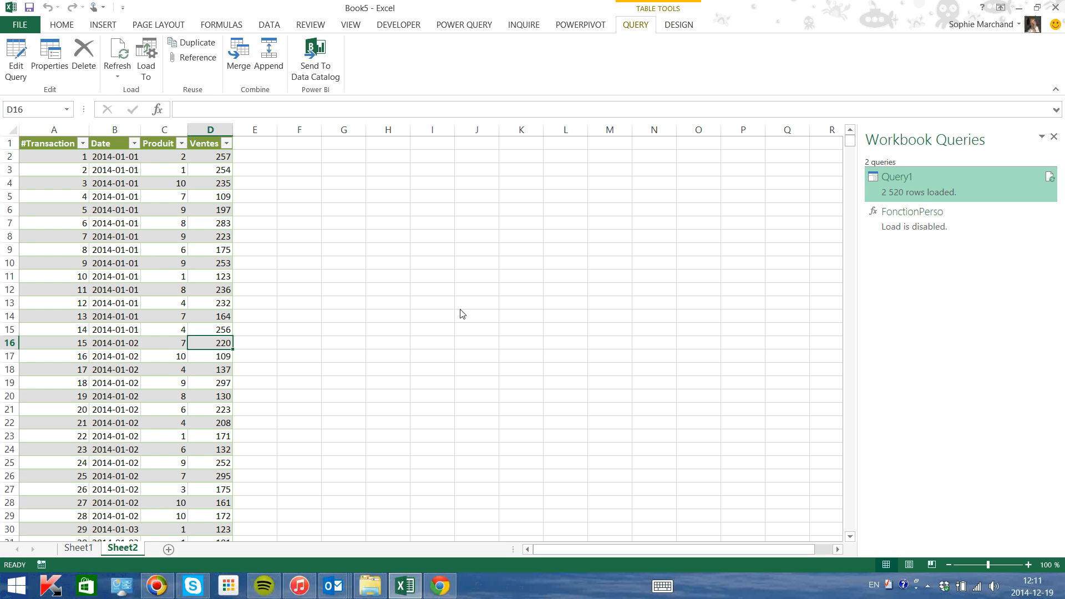